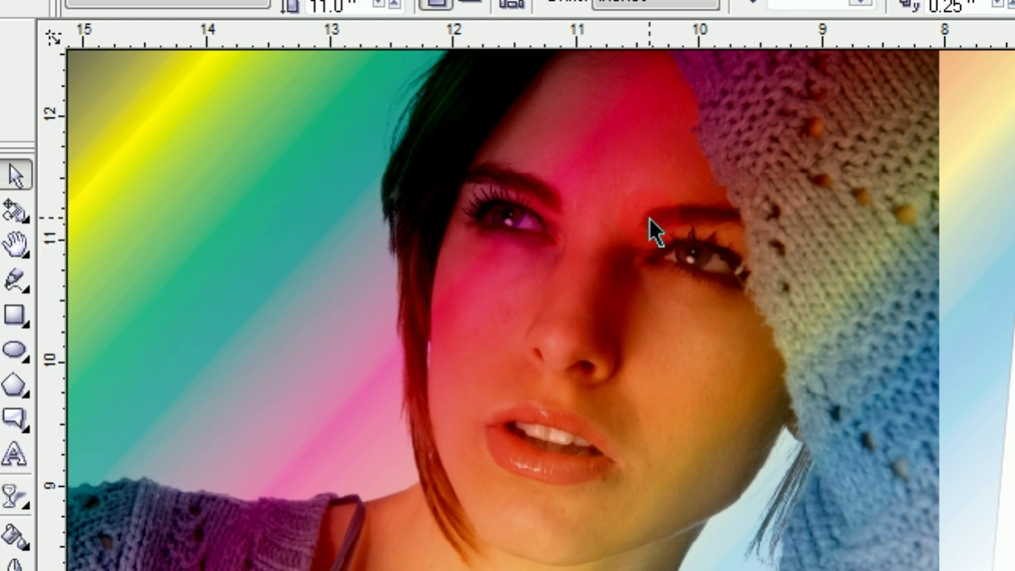
Drag the rainbow gradient rectangle from the hooded portrait down onto the gold-earring portrait
{"action": "scroll", "coordinate": [623, 220], "scroll_direction": "down", "scroll_amount": 1}
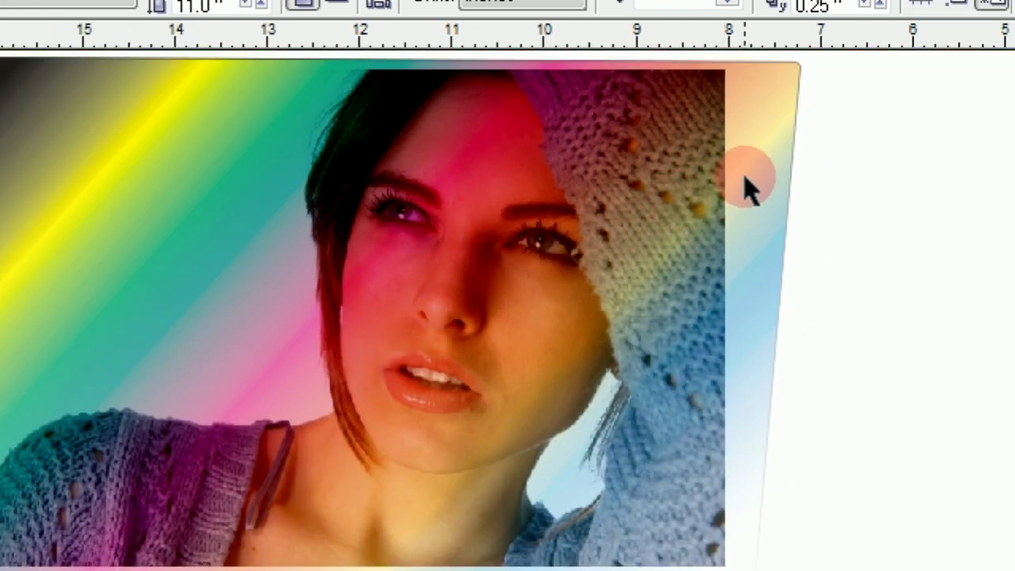
{"action": "left_click_drag", "start_coordinate": [748, 187], "coordinate": [1008, 198]}
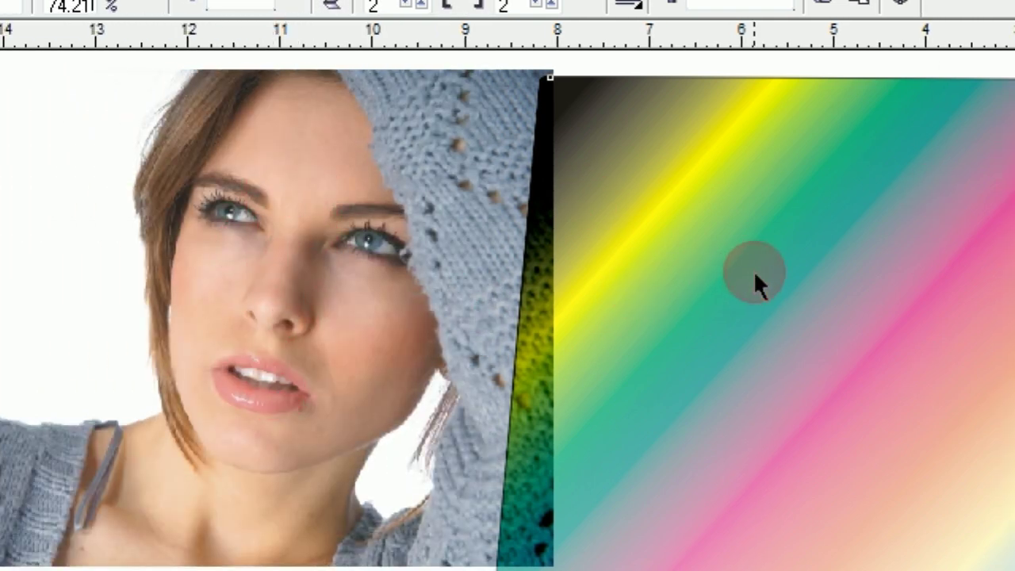
{"action": "mouse_move", "coordinate": [753, 271]}
{"action": "left_mouse_down"}
{"action": "mouse_move", "coordinate": [227, 271]}
{"action": "mouse_move", "coordinate": [256, 267]}
{"action": "left_mouse_up"}
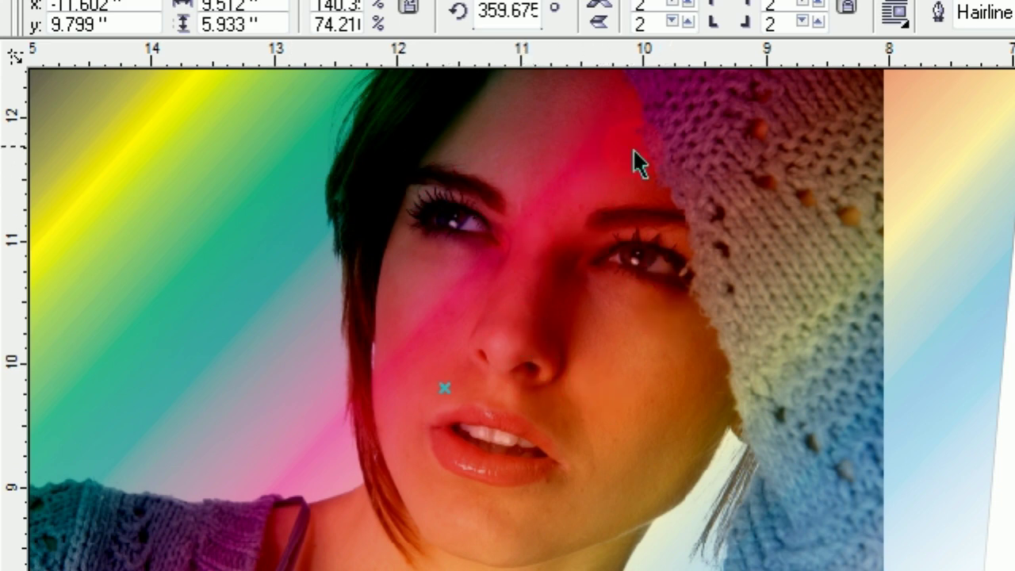
{"action": "scroll", "coordinate": [682, 218], "scroll_direction": "down", "scroll_amount": 2}
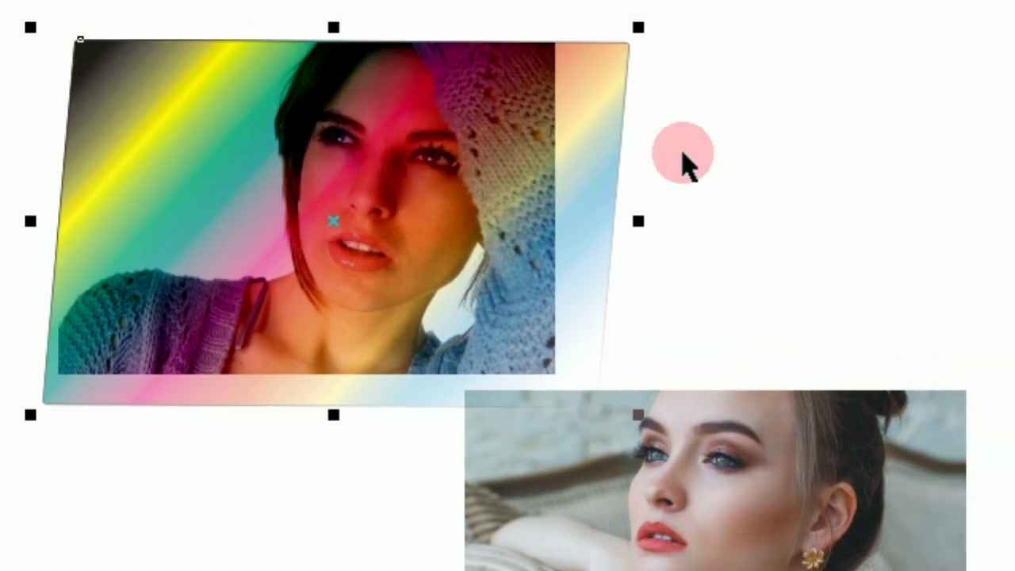
{"action": "mouse_move", "coordinate": [616, 186]}
{"action": "left_mouse_down"}
{"action": "mouse_move", "coordinate": [762, 404]}
{"action": "mouse_move", "coordinate": [644, 380]}
{"action": "left_mouse_up"}
{"action": "scroll", "coordinate": [555, 388], "scroll_direction": "up", "scroll_amount": 4}
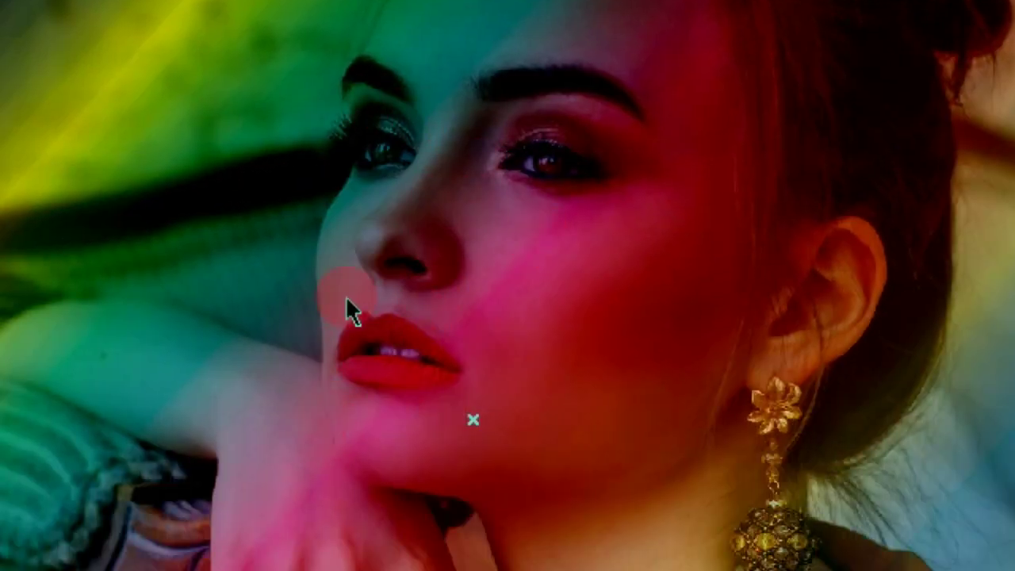
{"action": "scroll", "coordinate": [347, 305], "scroll_direction": "down", "scroll_amount": 4}
{"action": "scroll", "coordinate": [400, 337], "scroll_direction": "up", "scroll_amount": 4}
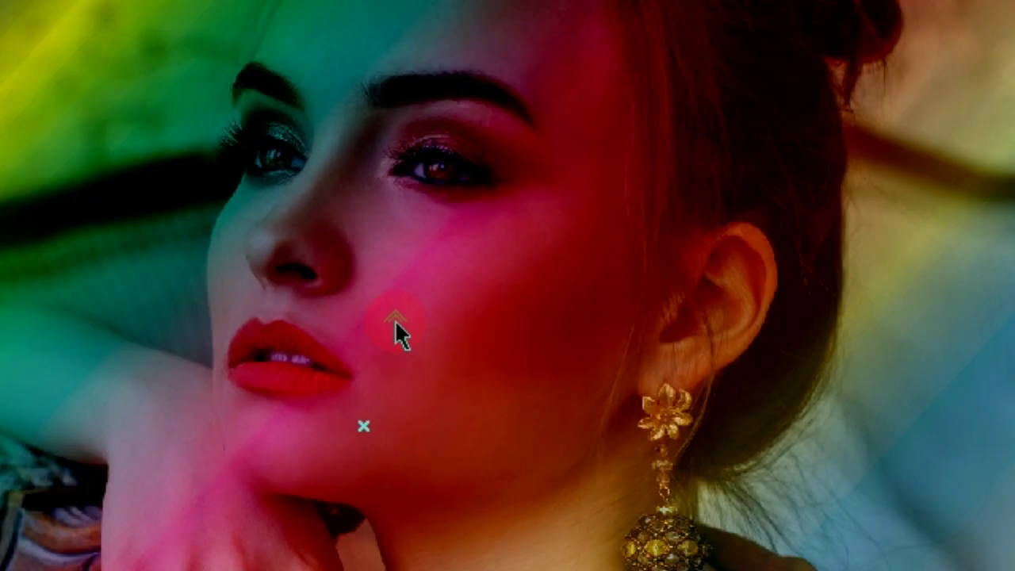
{"action": "scroll", "coordinate": [523, 198], "scroll_direction": "down", "scroll_amount": 4}
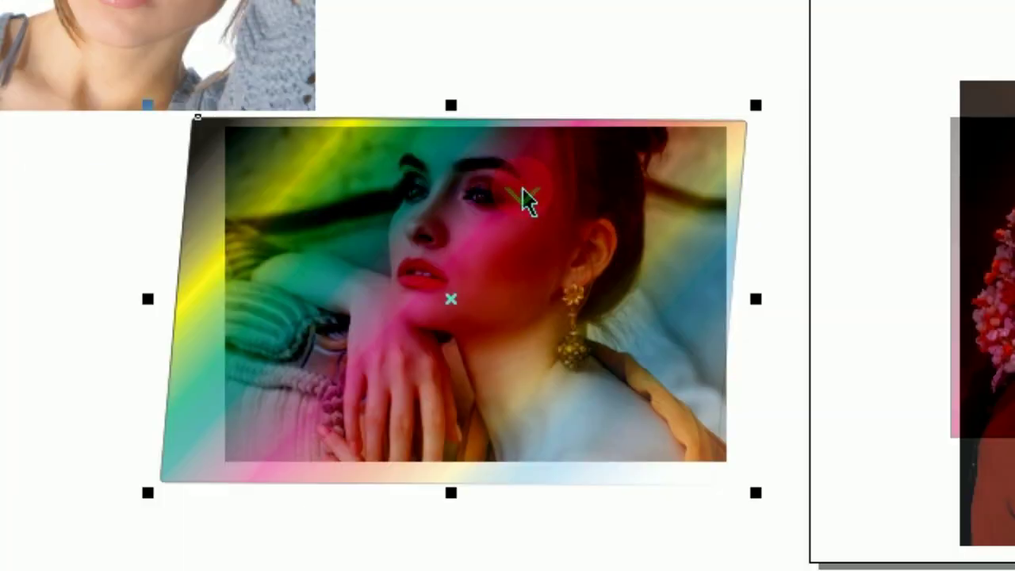
{"action": "scroll", "coordinate": [928, 291], "scroll_direction": "right", "scroll_amount": 4}
{"action": "scroll", "coordinate": [928, 290], "scroll_direction": "down", "scroll_amount": 3}
{"action": "scroll", "coordinate": [507, 238], "scroll_direction": "right", "scroll_amount": 2}
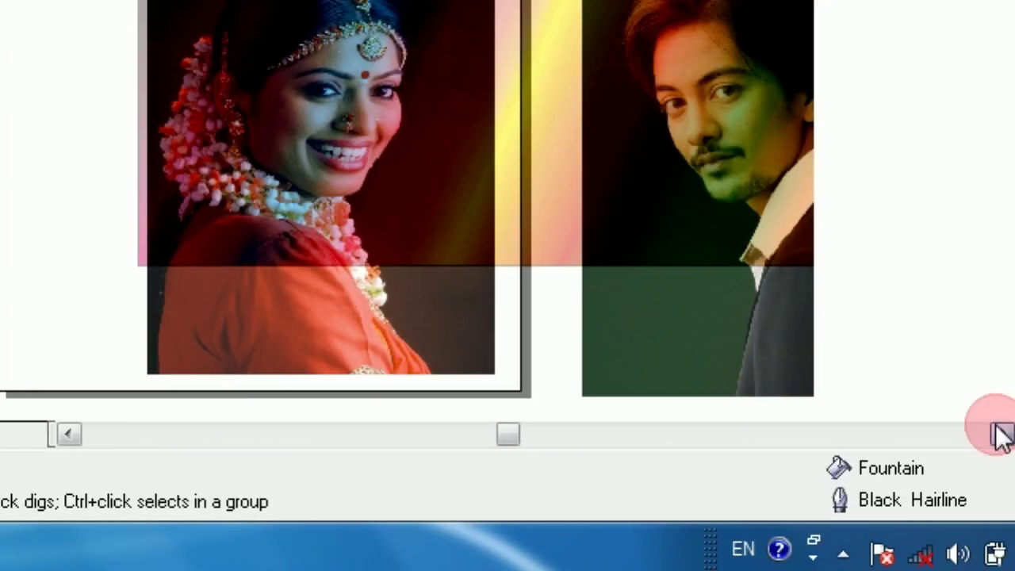
{"action": "scroll", "coordinate": [507, 238], "scroll_direction": "right", "scroll_amount": 2}
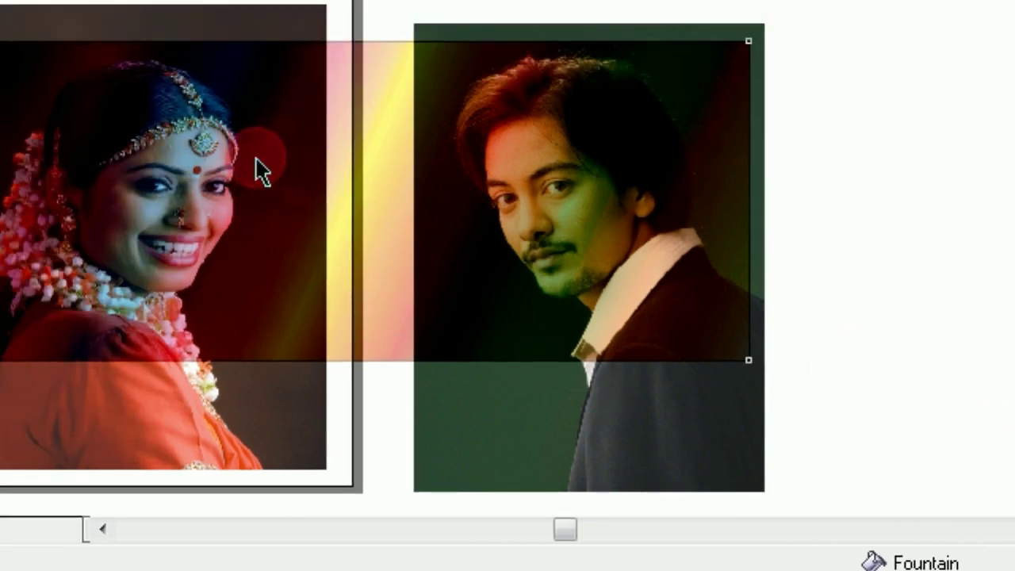
{"action": "left_click_drag", "start_coordinate": [262, 151], "coordinate": [267, 145]}
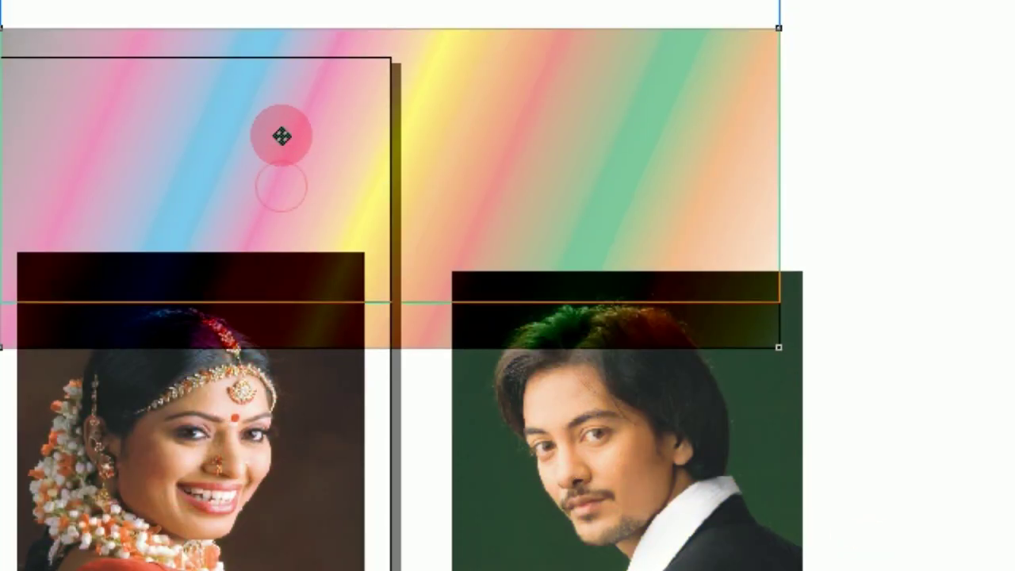
{"action": "left_click_drag", "start_coordinate": [268, 146], "coordinate": [234, 444]}
{"action": "scroll", "coordinate": [235, 446], "scroll_direction": "down", "scroll_amount": 1}
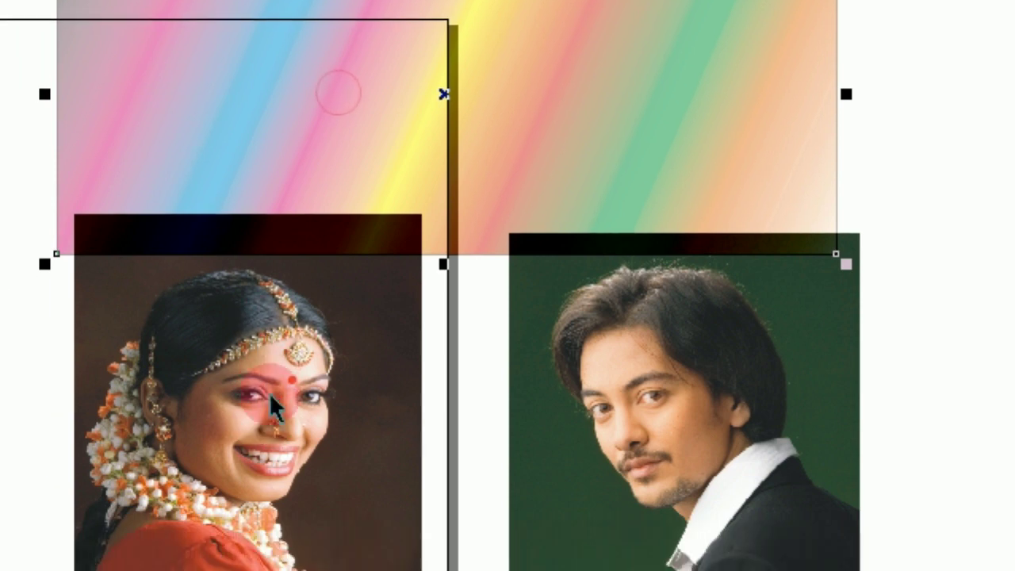
{"action": "scroll", "coordinate": [270, 408], "scroll_direction": "down", "scroll_amount": 1}
{"action": "scroll", "coordinate": [385, 418], "scroll_direction": "down", "scroll_amount": 1}
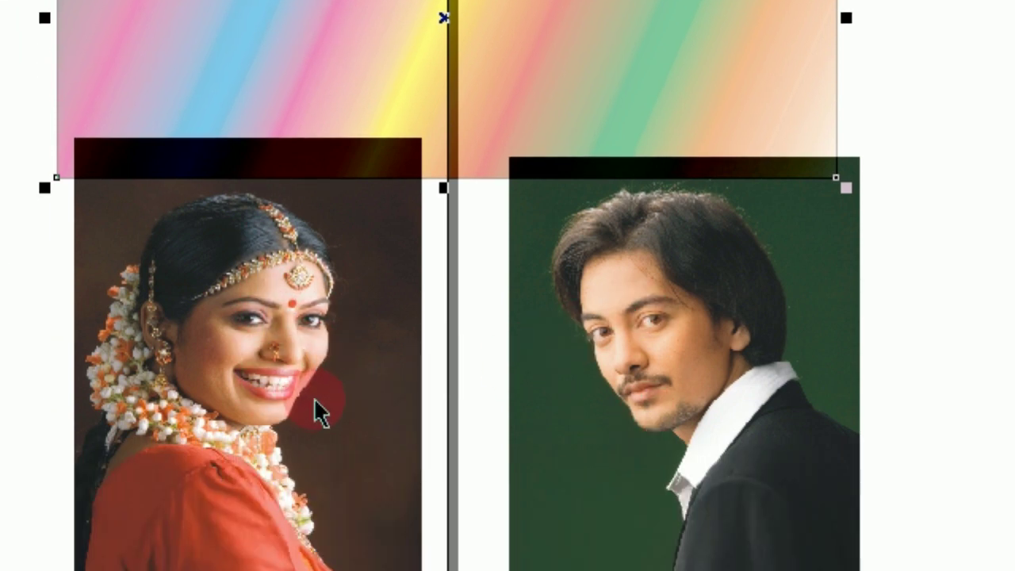
{"action": "scroll", "coordinate": [431, 135], "scroll_direction": "up", "scroll_amount": 3}
{"action": "left_click_drag", "start_coordinate": [396, 163], "coordinate": [388, 434]}
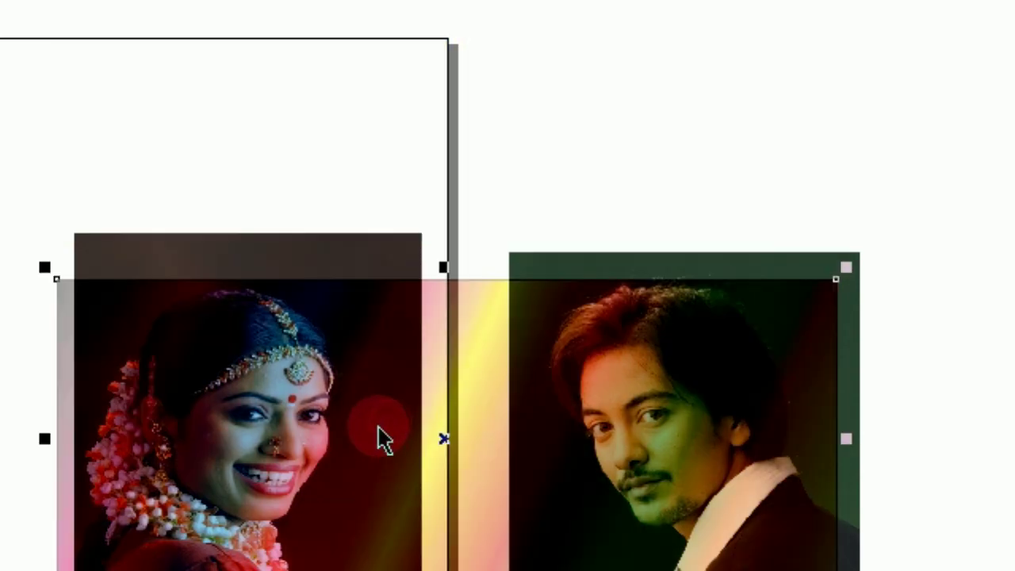
{"action": "scroll", "coordinate": [384, 441], "scroll_direction": "up", "scroll_amount": 3}
{"action": "scroll", "coordinate": [243, 324], "scroll_direction": "left", "scroll_amount": 2}
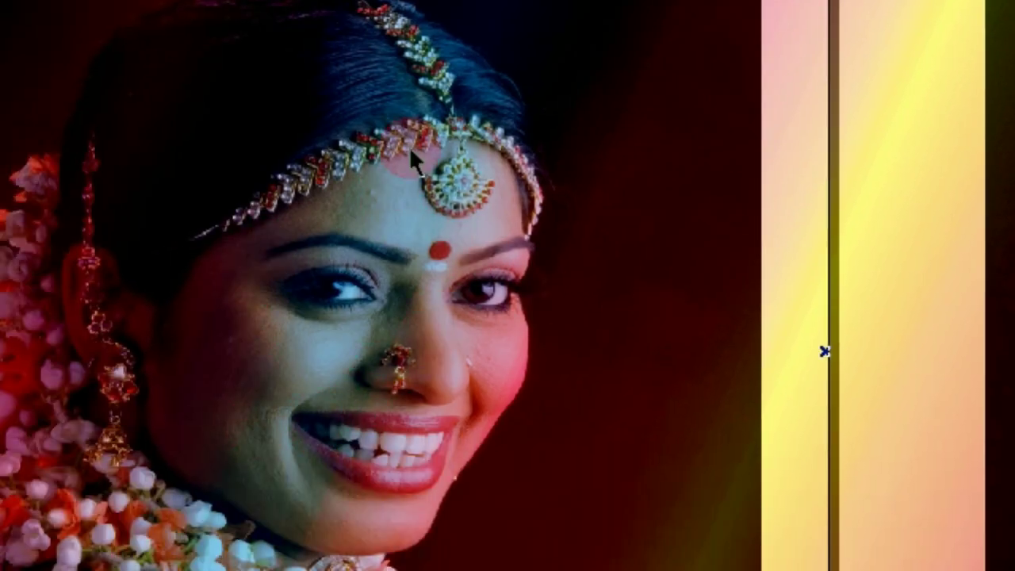
{"action": "scroll", "coordinate": [700, 283], "scroll_direction": "right", "scroll_amount": 2}
{"action": "scroll", "coordinate": [928, 204], "scroll_direction": "right", "scroll_amount": 2}
{"action": "scroll", "coordinate": [894, 204], "scroll_direction": "right", "scroll_amount": 2}
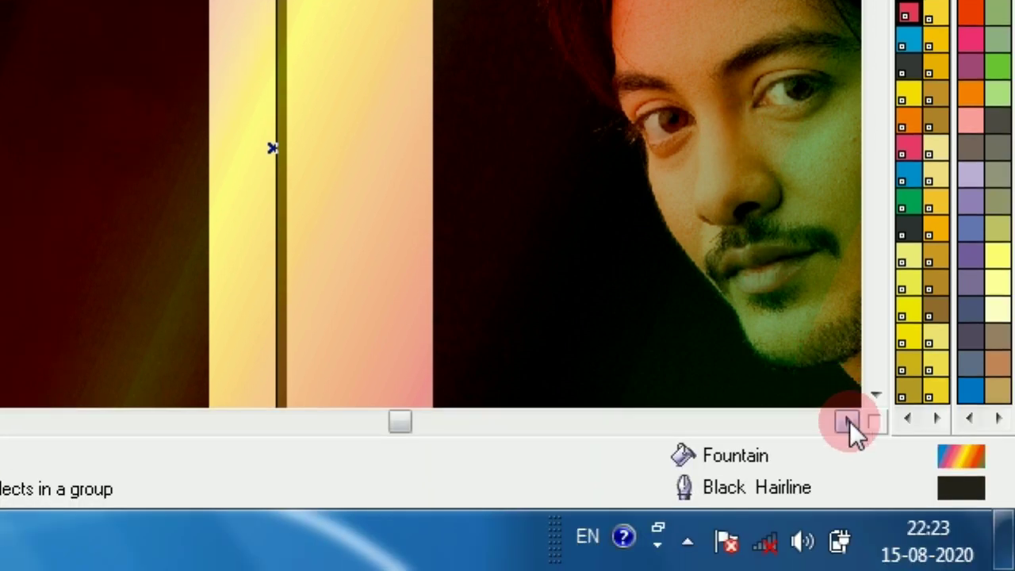
{"action": "left_click", "coordinate": [849, 421]}
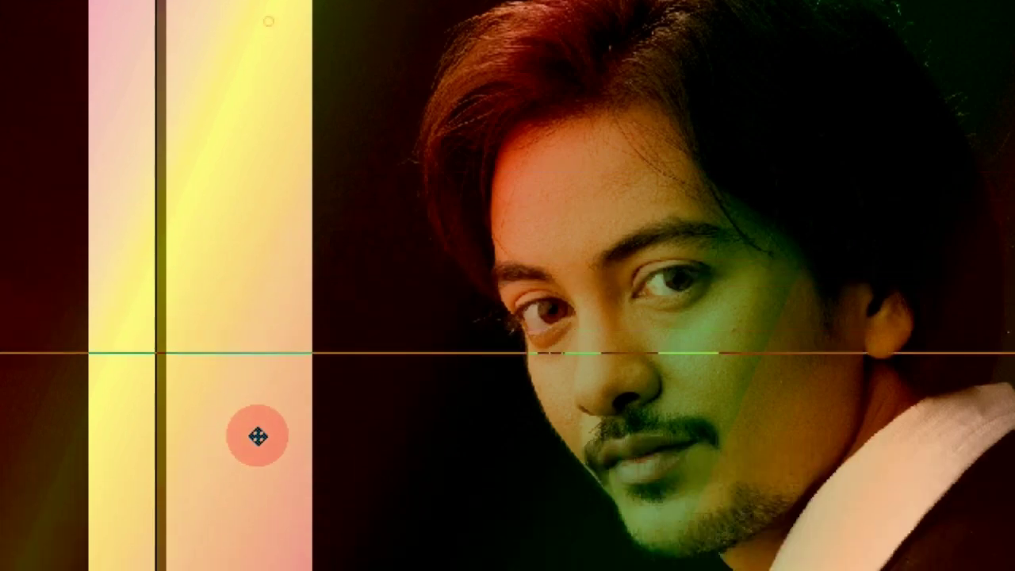
{"action": "left_click_drag", "start_coordinate": [256, 433], "coordinate": [437, 356]}
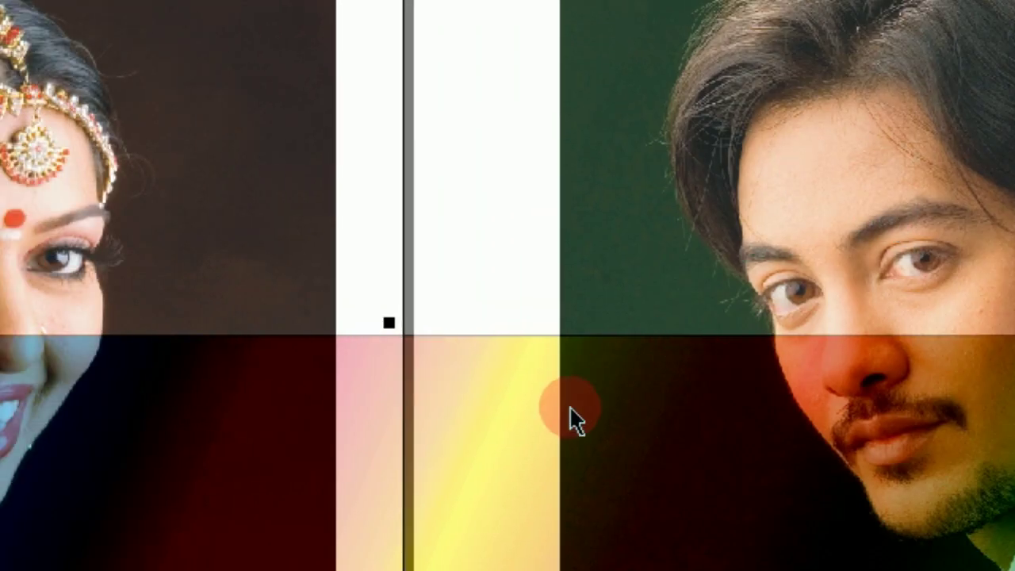
{"action": "left_click_drag", "start_coordinate": [575, 421], "coordinate": [749, 333]}
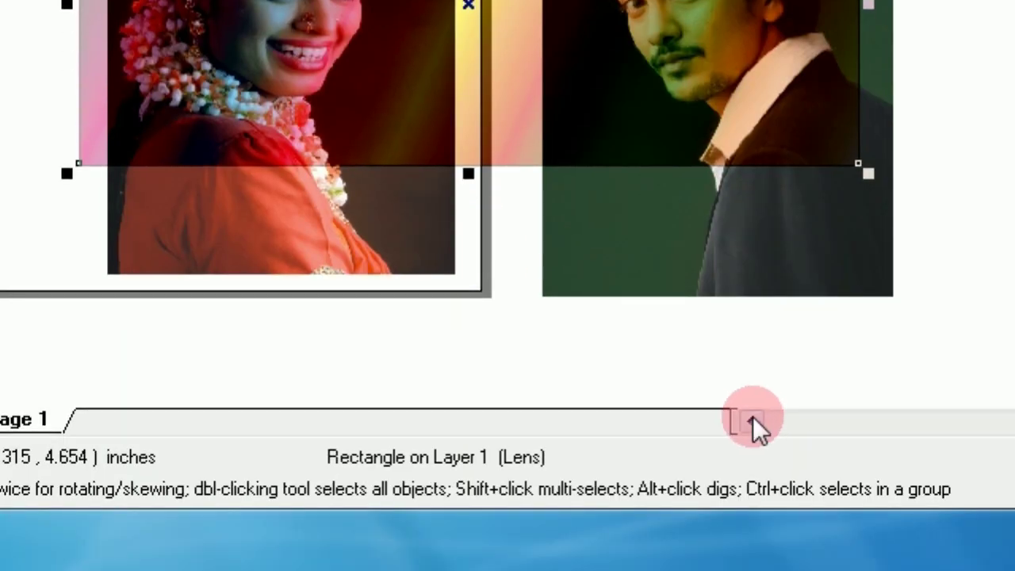
{"action": "left_click", "coordinate": [753, 422]}
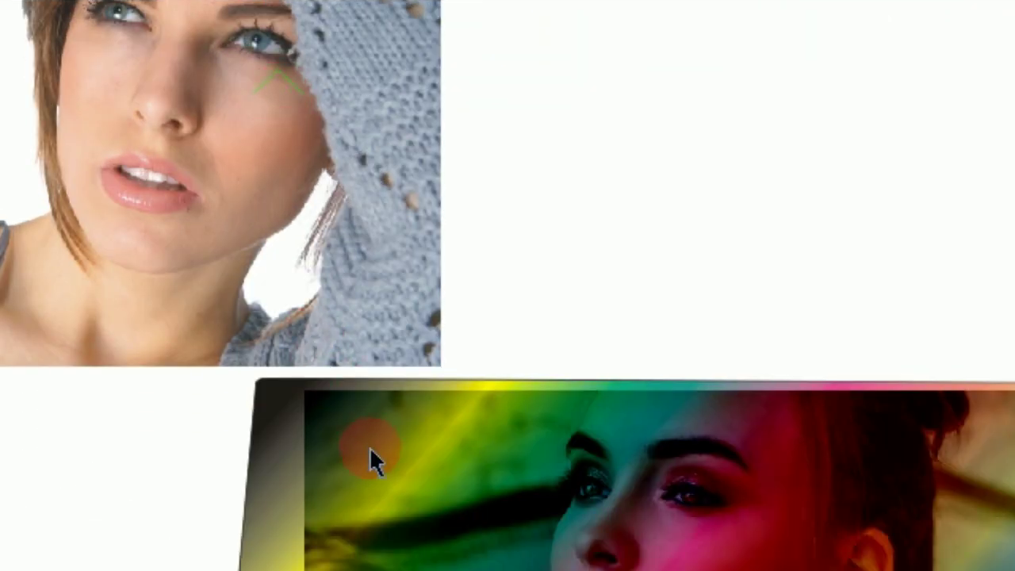
Drag the rainbow gradient back over the hooded portrait, aligning it with the photo's top edge
{"action": "mouse_move", "coordinate": [370, 452]}
{"action": "left_mouse_down"}
{"action": "mouse_move", "coordinate": [229, 156]}
{"action": "mouse_move", "coordinate": [177, 155]}
{"action": "left_mouse_up"}
{"action": "left_click", "coordinate": [372, 199]}
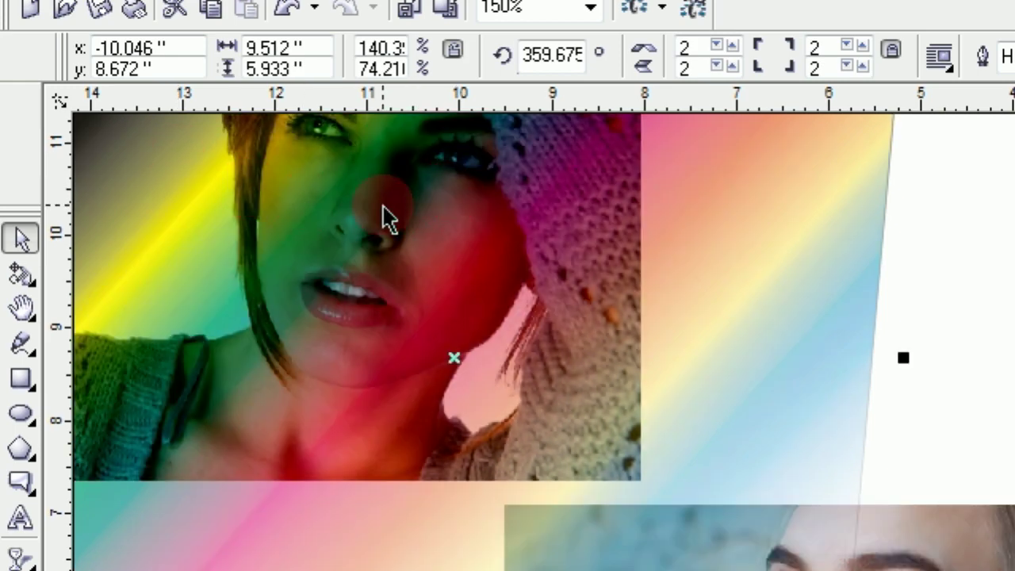
{"action": "left_click", "coordinate": [22, 307]}
{"action": "left_click_drag", "start_coordinate": [324, 267], "coordinate": [562, 421]}
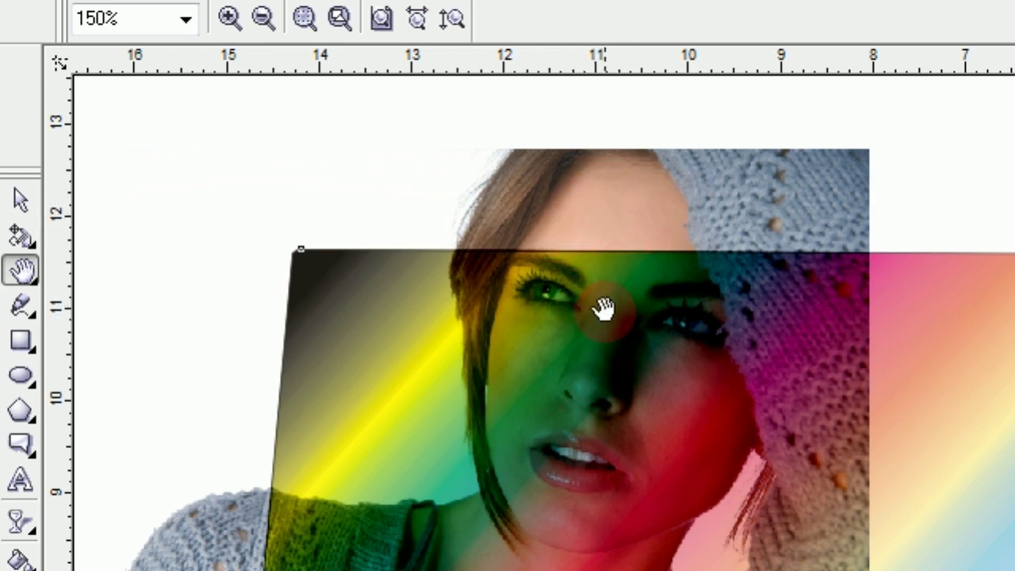
{"action": "left_click", "coordinate": [20, 199]}
{"action": "left_click_drag", "start_coordinate": [307, 279], "coordinate": [277, 188]}
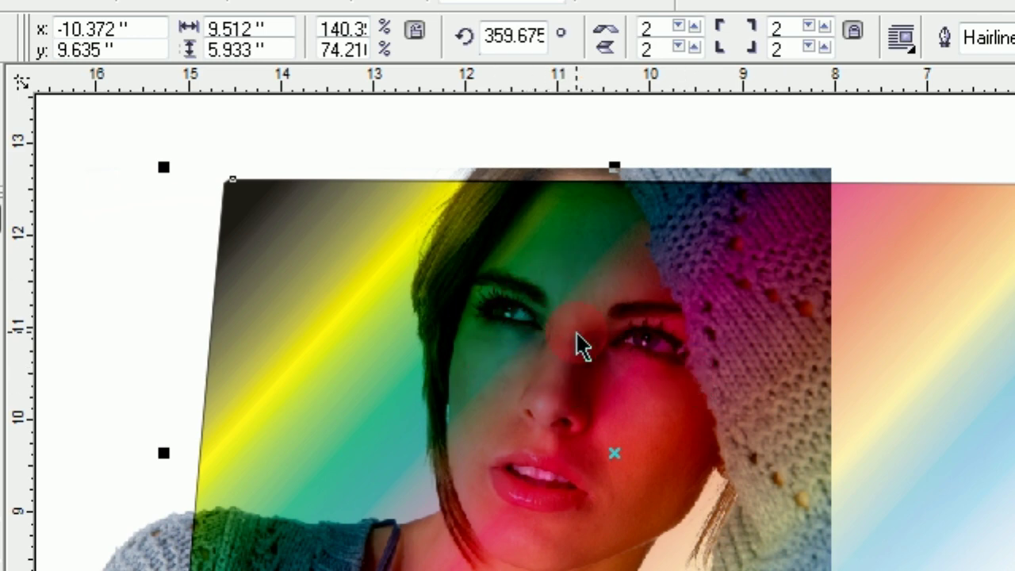
Start a new blank document
{"action": "left_click", "coordinate": [442, 293]}
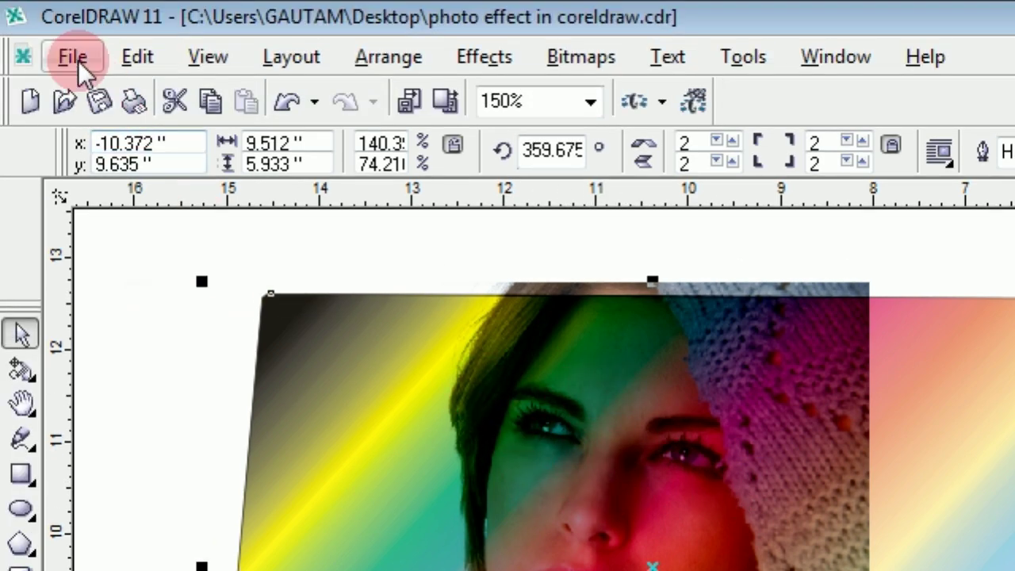
{"action": "left_click", "coordinate": [74, 57]}
{"action": "left_click", "coordinate": [127, 107]}
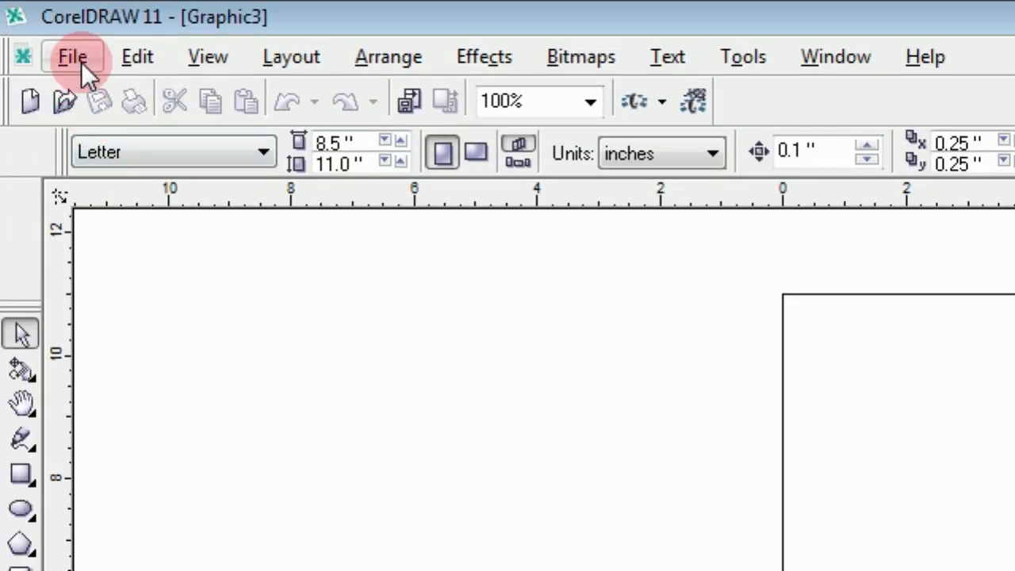
Import the photo pexels-photo-458738.jpeg
{"action": "left_click", "coordinate": [79, 60]}
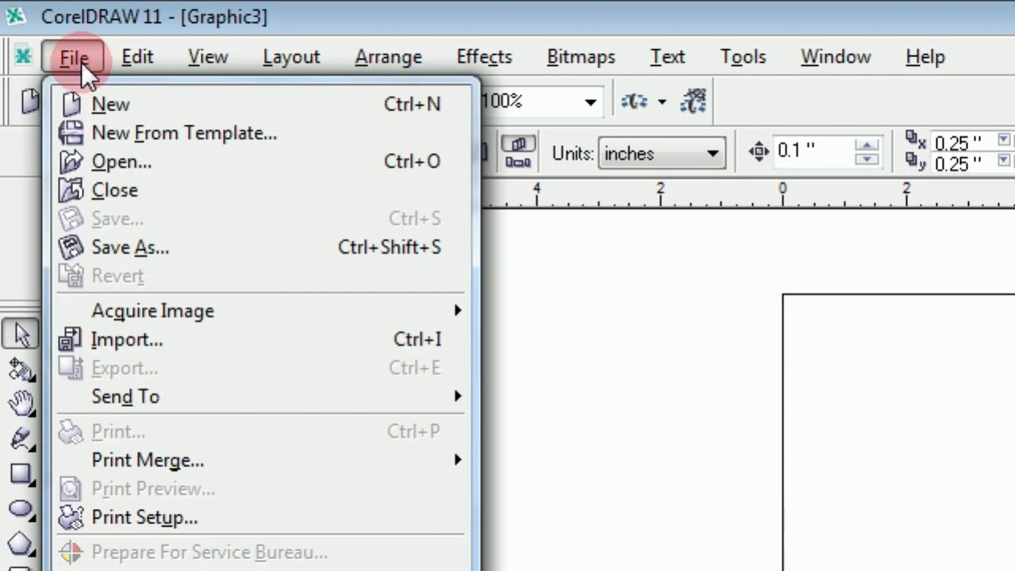
{"action": "left_click", "coordinate": [127, 341]}
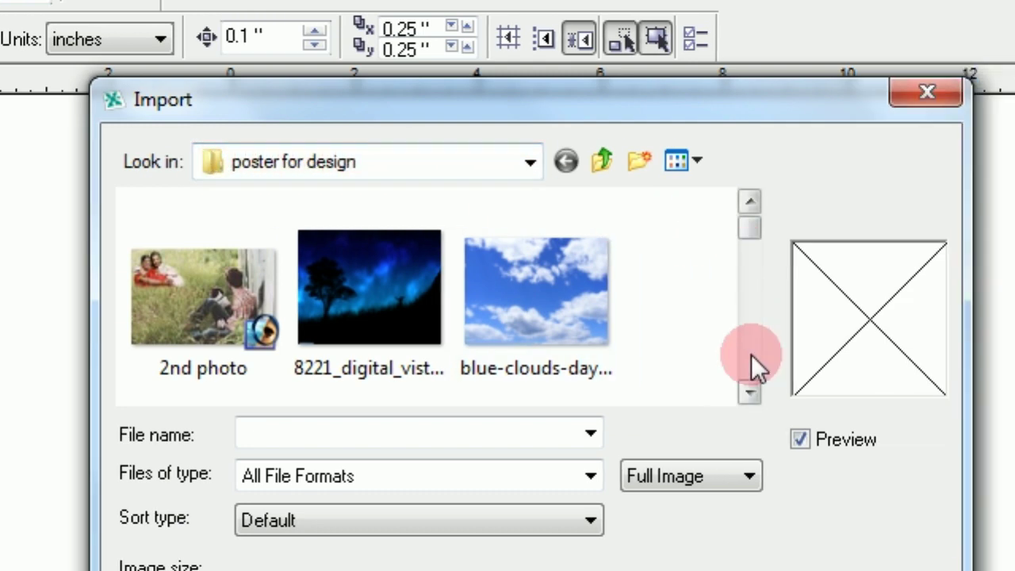
{"action": "left_click", "coordinate": [747, 389]}
{"action": "left_click", "coordinate": [748, 389]}
{"action": "left_click", "coordinate": [748, 389]}
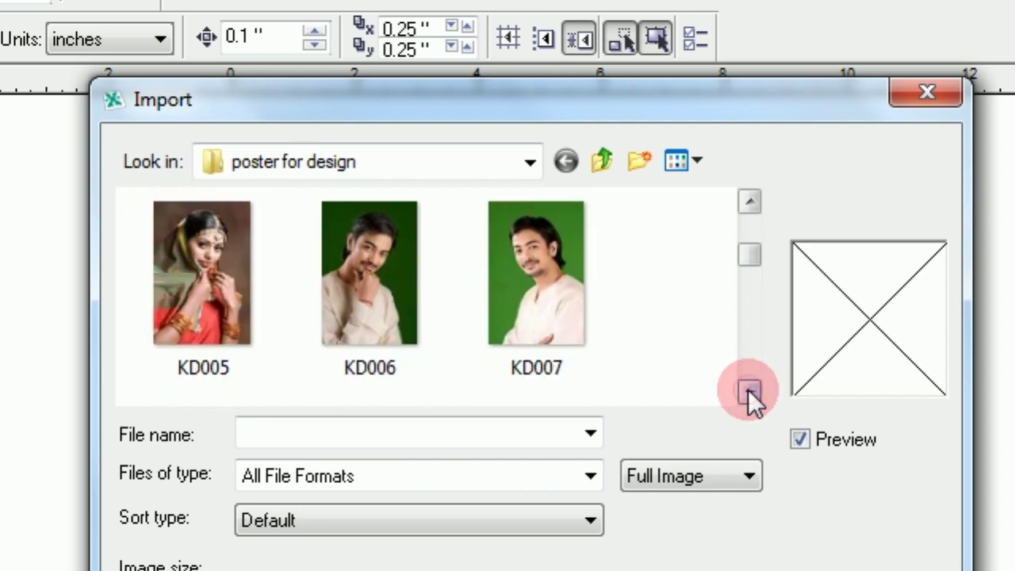
{"action": "left_click", "coordinate": [748, 389]}
{"action": "left_click", "coordinate": [748, 389]}
{"action": "left_click", "coordinate": [748, 389]}
{"action": "left_click", "coordinate": [747, 389]}
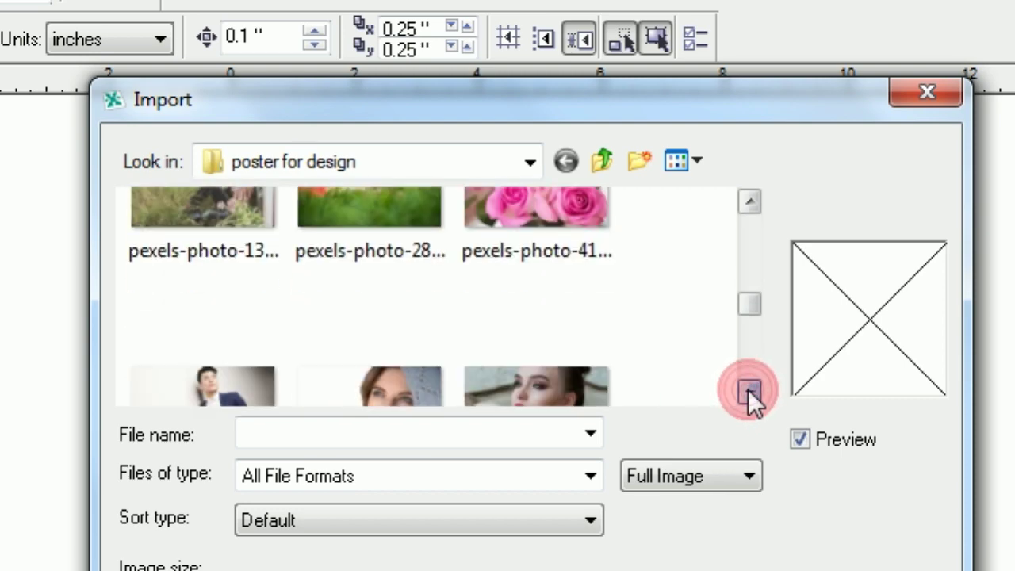
{"action": "left_click", "coordinate": [747, 389]}
{"action": "left_click", "coordinate": [747, 389]}
{"action": "left_click", "coordinate": [370, 204]}
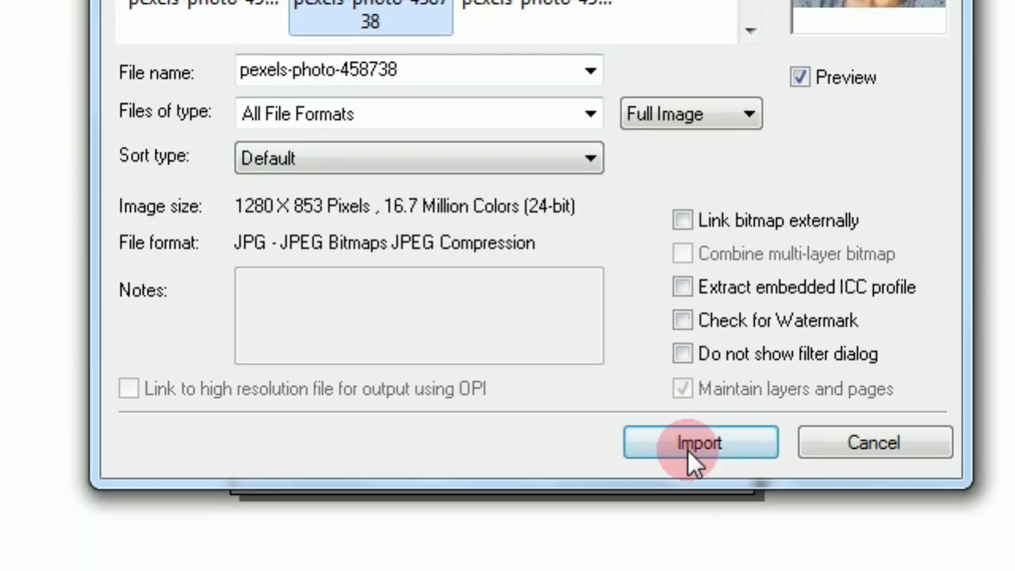
{"action": "left_click", "coordinate": [635, 506]}
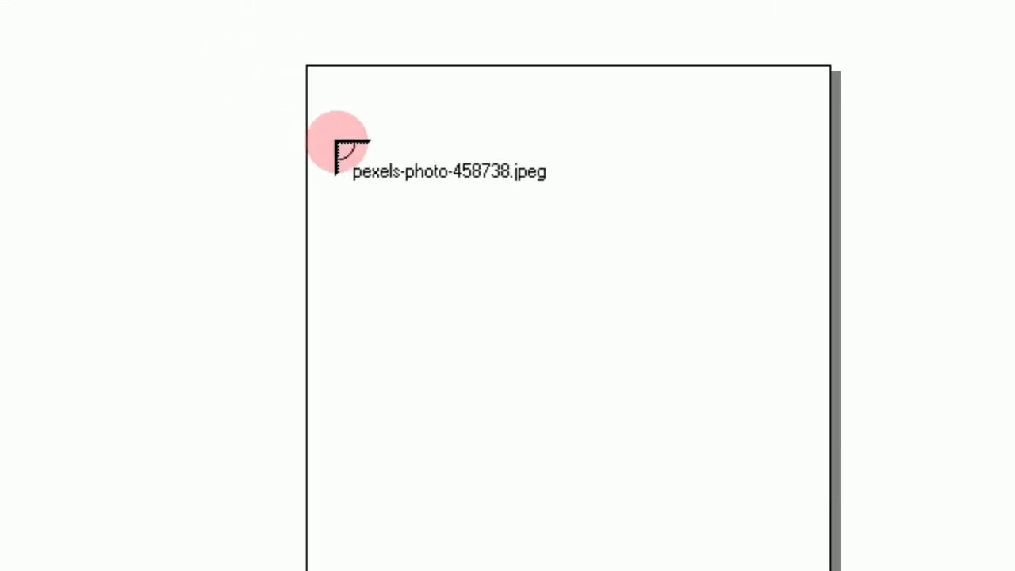
Place the imported sweater photo near the top of the page
{"action": "left_click", "coordinate": [336, 141]}
{"action": "left_click", "coordinate": [753, 425]}
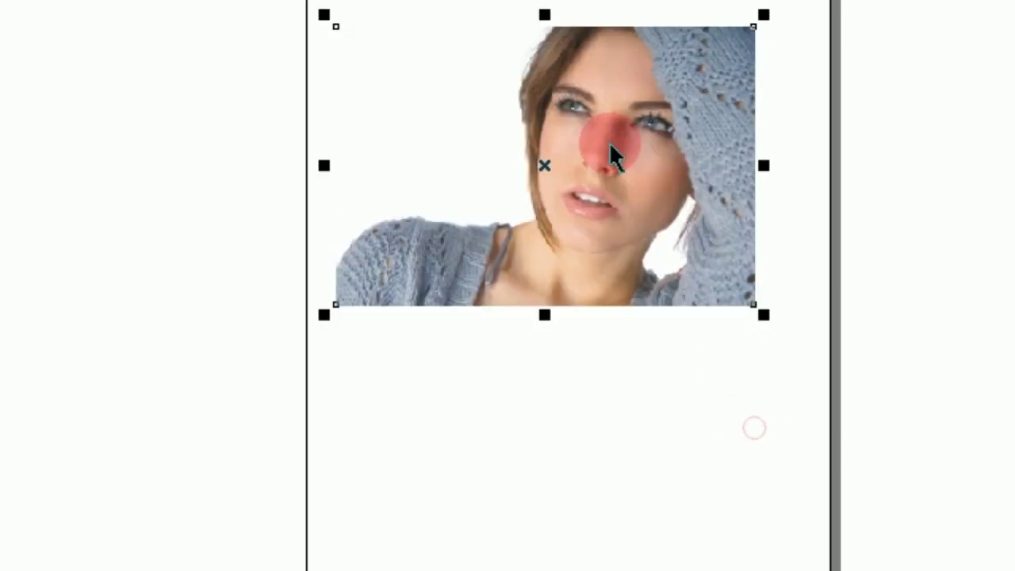
{"action": "scroll", "coordinate": [608, 141], "scroll_direction": "up", "scroll_amount": 2}
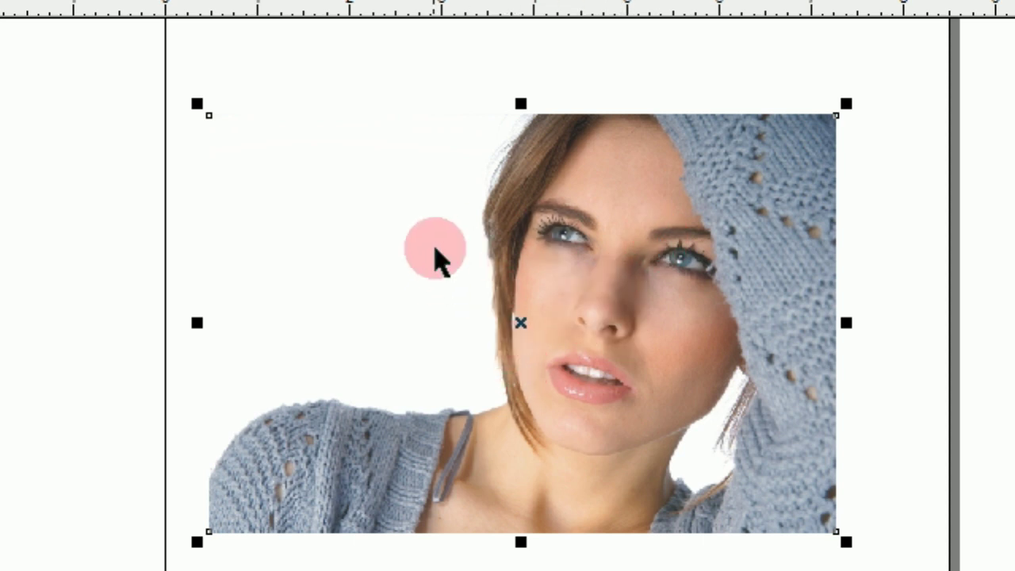
{"action": "scroll", "coordinate": [58, 227], "scroll_direction": "left", "scroll_amount": 5}
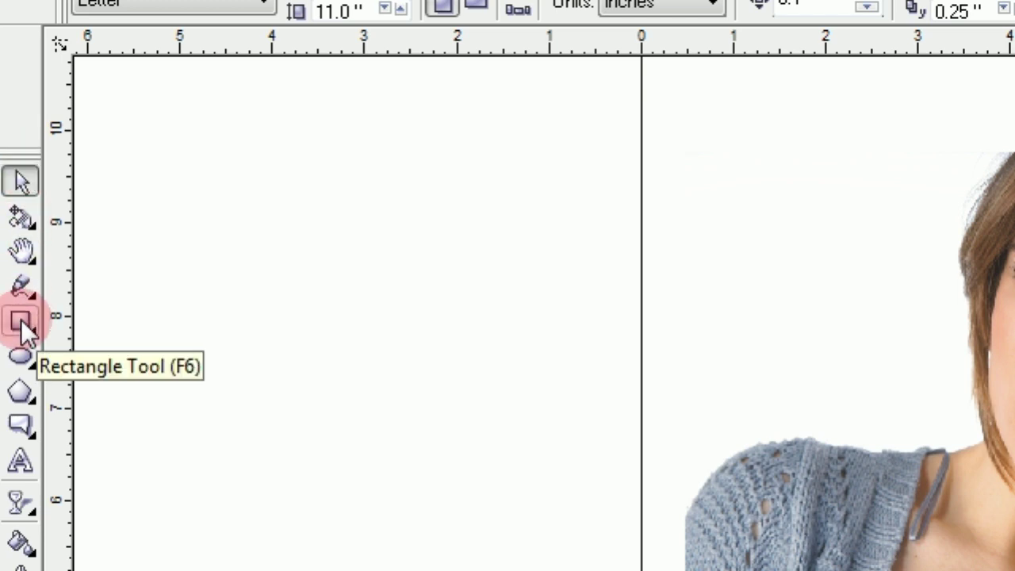
Draw a large rectangle left of the photo, overlapping its lower-left corner
{"action": "left_click", "coordinate": [21, 320]}
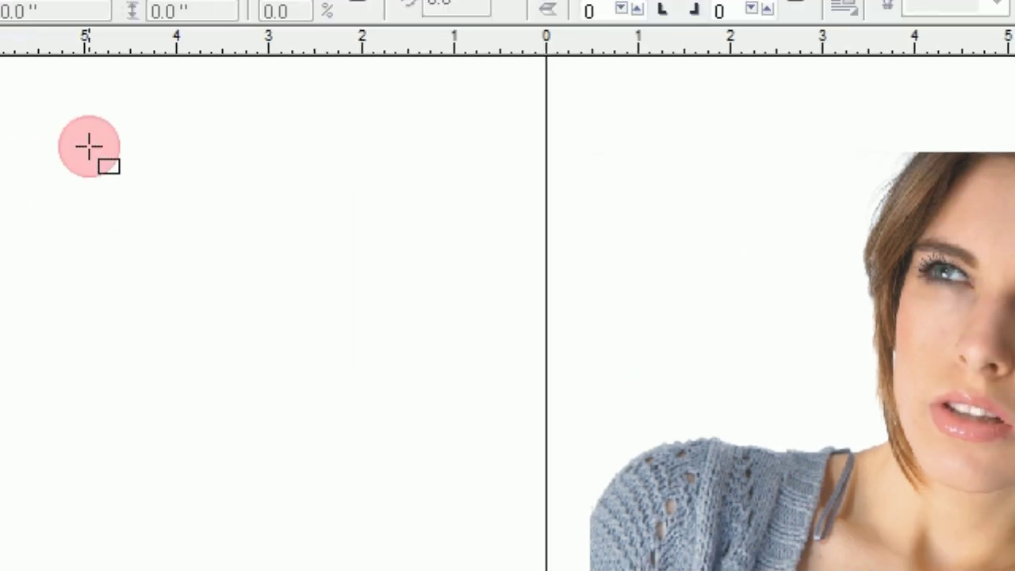
{"action": "mouse_move", "coordinate": [109, 147]}
{"action": "left_mouse_down"}
{"action": "mouse_move", "coordinate": [611, 410]}
{"action": "mouse_move", "coordinate": [702, 425]}
{"action": "left_mouse_up"}
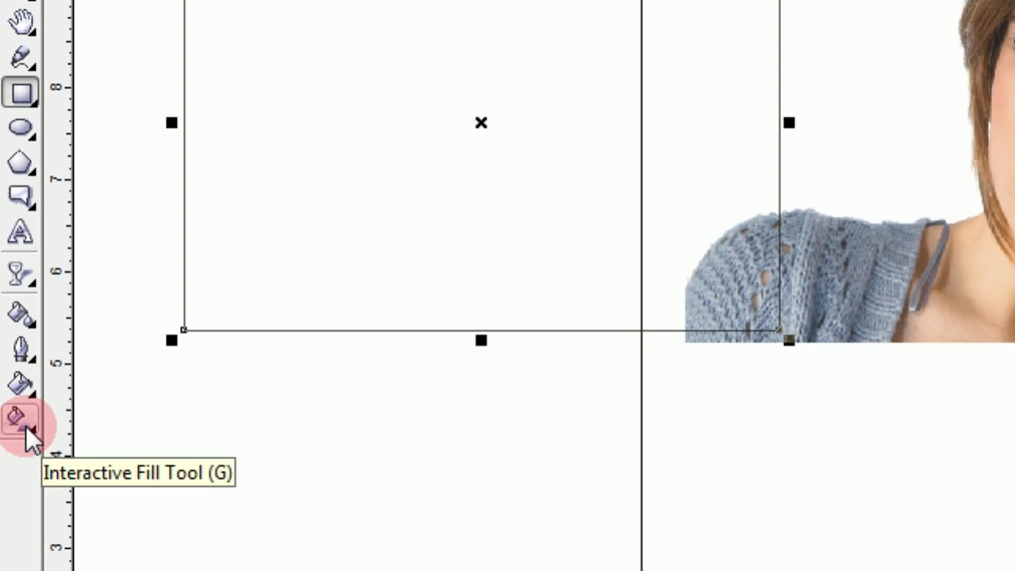
Give the rectangle a diagonal linear fill from black top-left to white bottom-right
{"action": "left_click", "coordinate": [26, 420]}
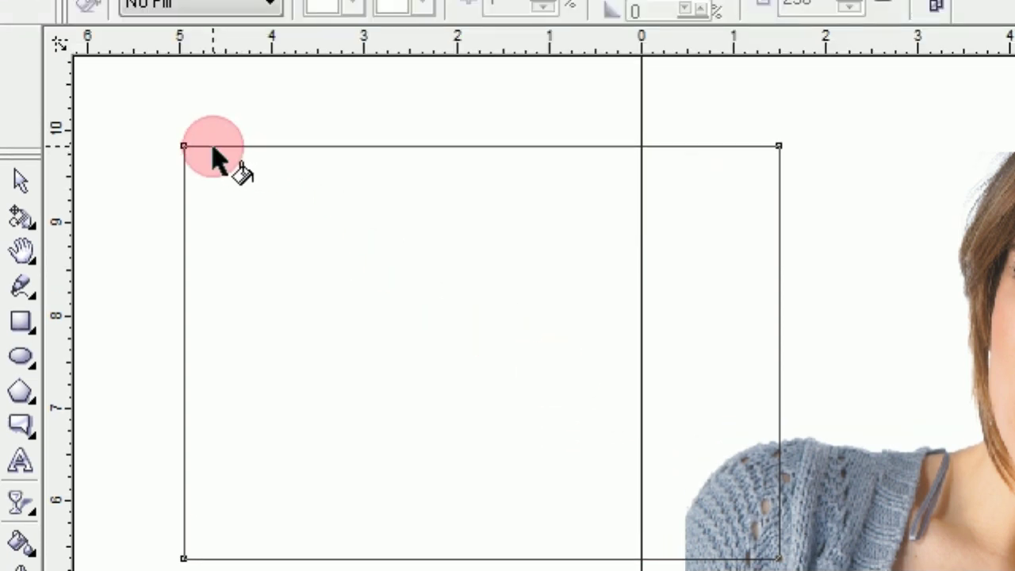
{"action": "left_click_drag", "start_coordinate": [213, 151], "coordinate": [757, 440]}
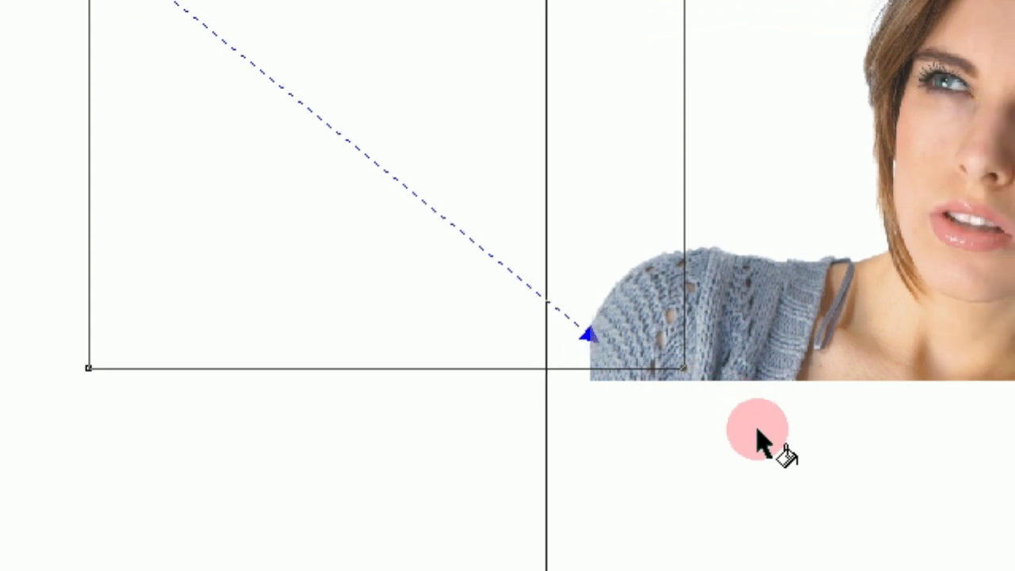
{"action": "left_click_drag", "start_coordinate": [757, 440], "coordinate": [666, 337]}
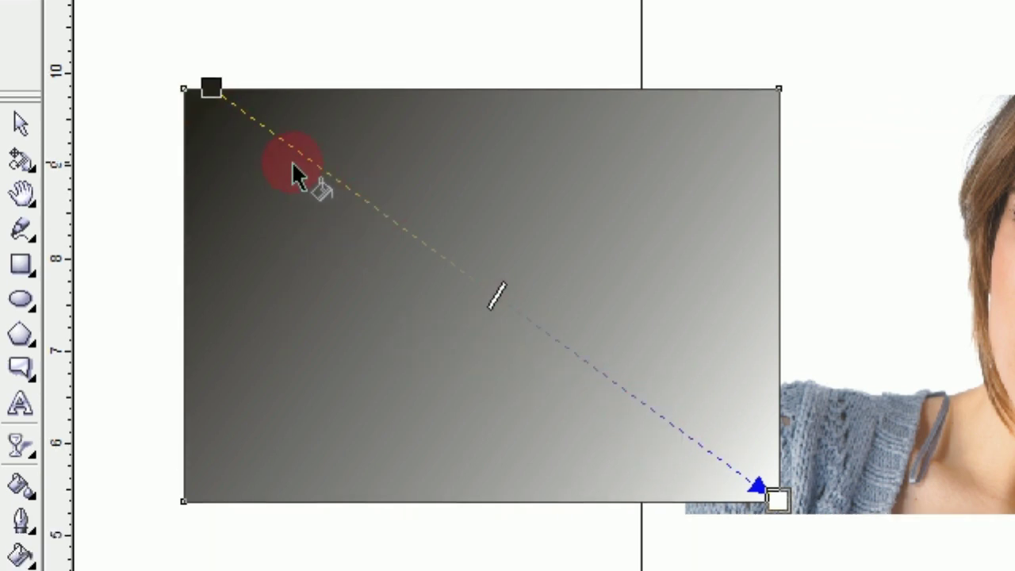
{"action": "scroll", "coordinate": [291, 149], "scroll_direction": "up", "scroll_amount": 2}
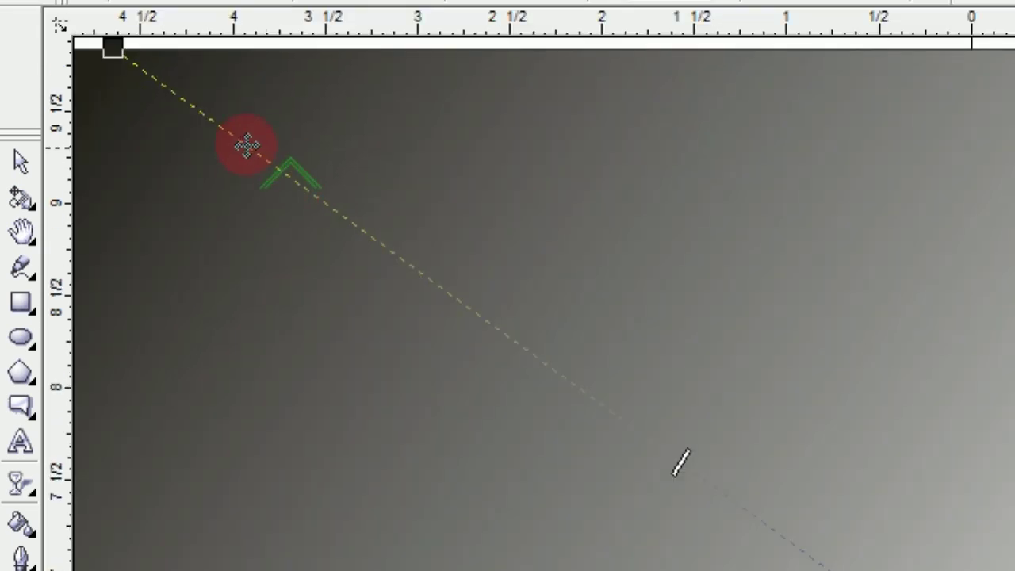
Add a pink colour stop near the gradient's start
{"action": "scroll", "coordinate": [281, 163], "scroll_direction": "down", "scroll_amount": 1}
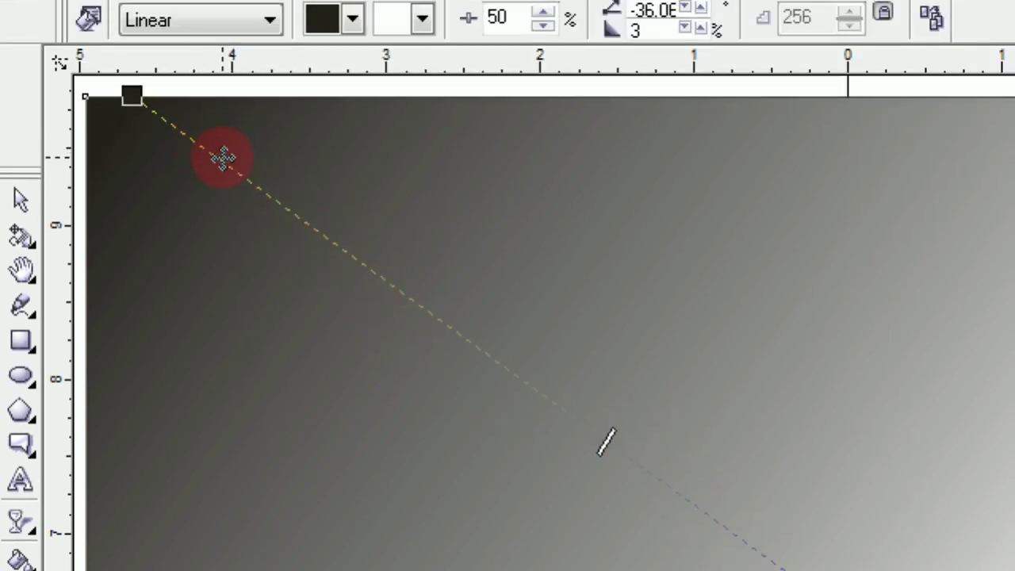
{"action": "double_click", "coordinate": [219, 158]}
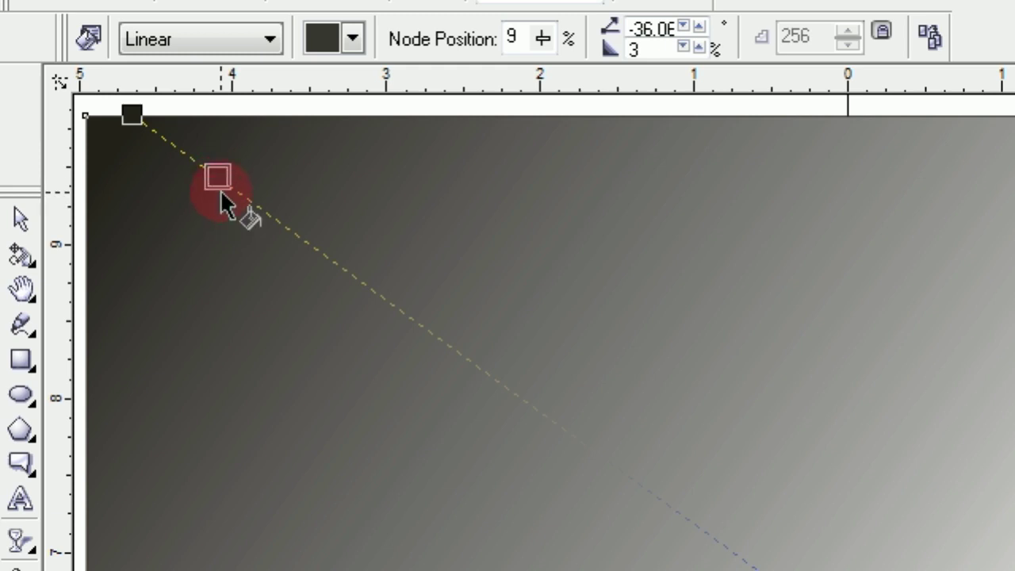
{"action": "scroll", "coordinate": [220, 177], "scroll_direction": "up", "scroll_amount": 1}
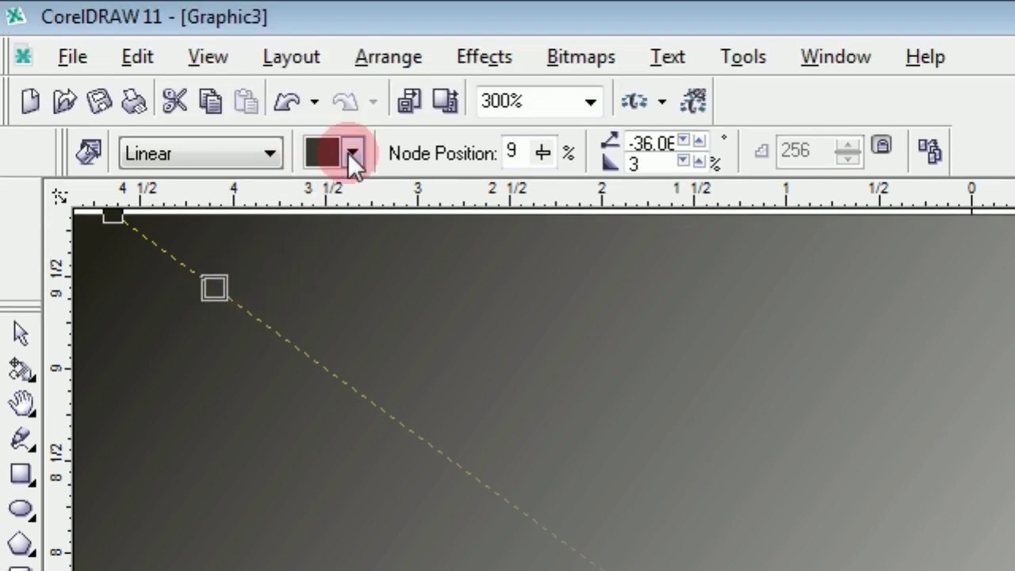
{"action": "left_click", "coordinate": [352, 152]}
{"action": "left_click", "coordinate": [348, 265]}
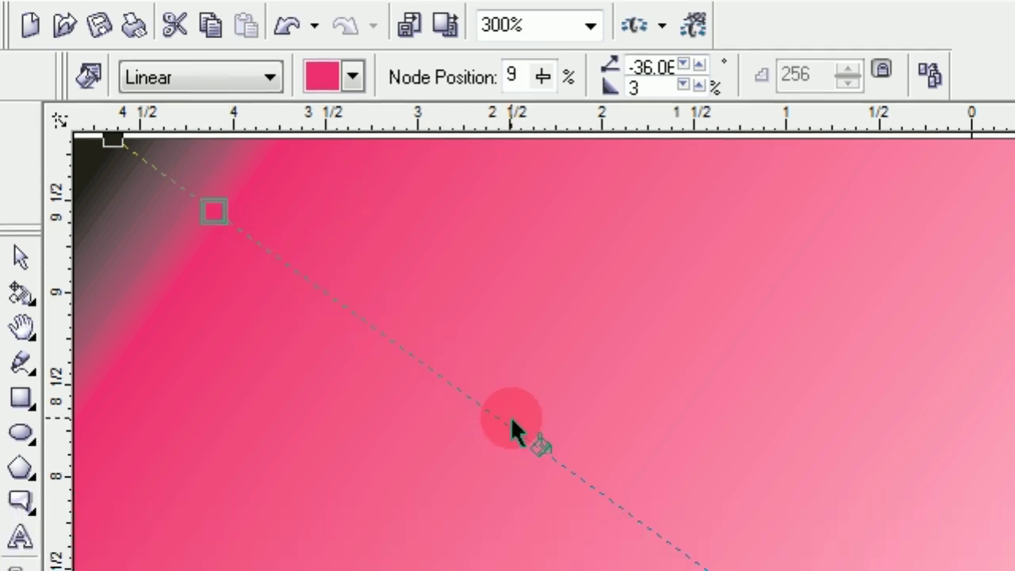
{"action": "left_click_drag", "start_coordinate": [330, 304], "coordinate": [303, 277]}
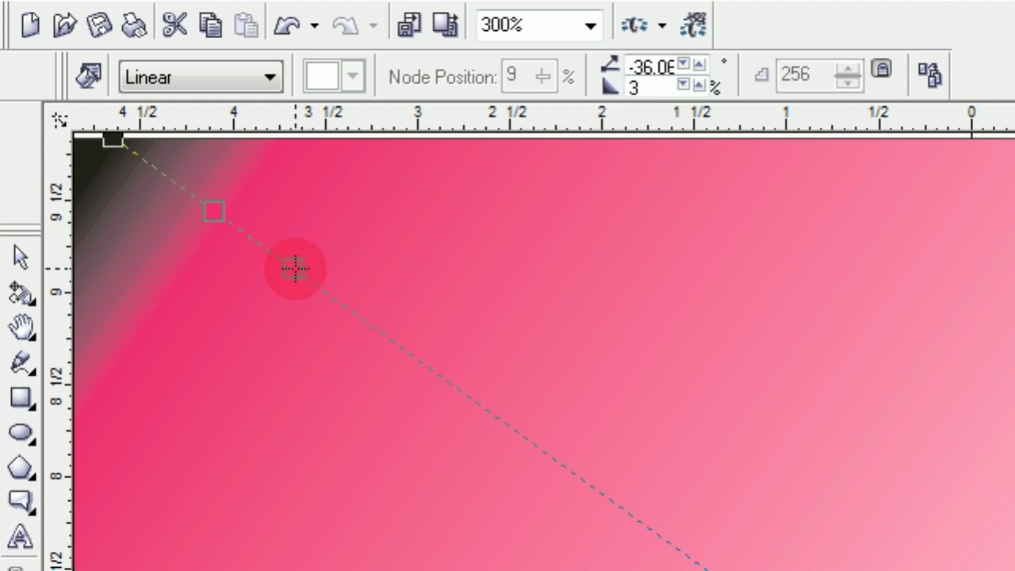
Make the colour stop at 16% yellow
{"action": "left_click", "coordinate": [294, 269]}
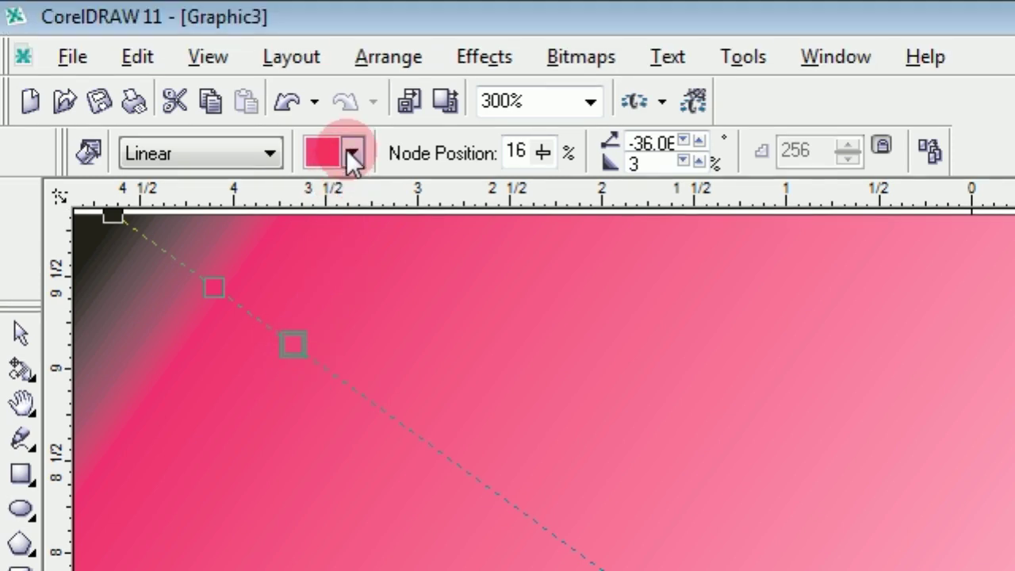
{"action": "left_click", "coordinate": [352, 153]}
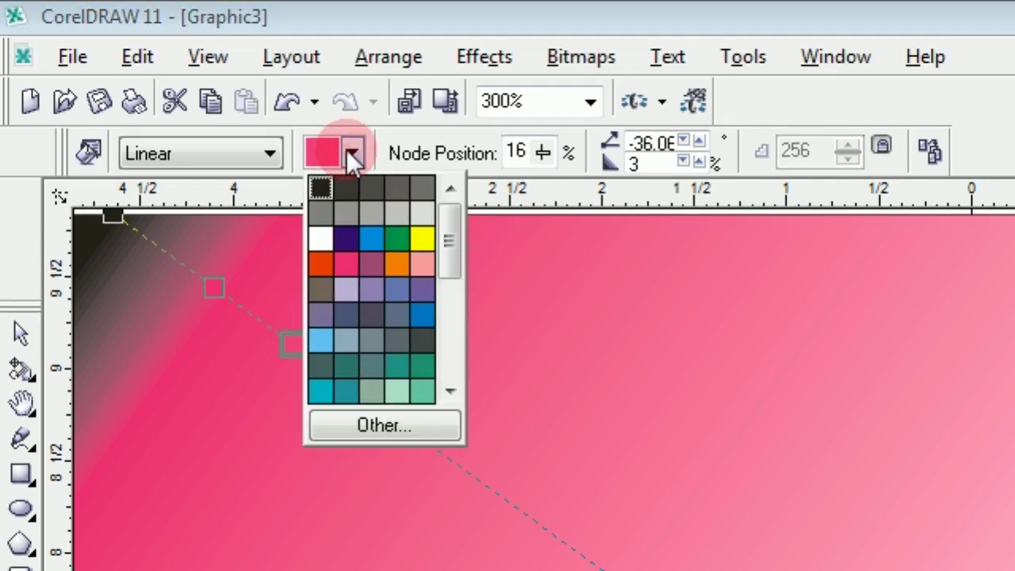
{"action": "left_click", "coordinate": [419, 238]}
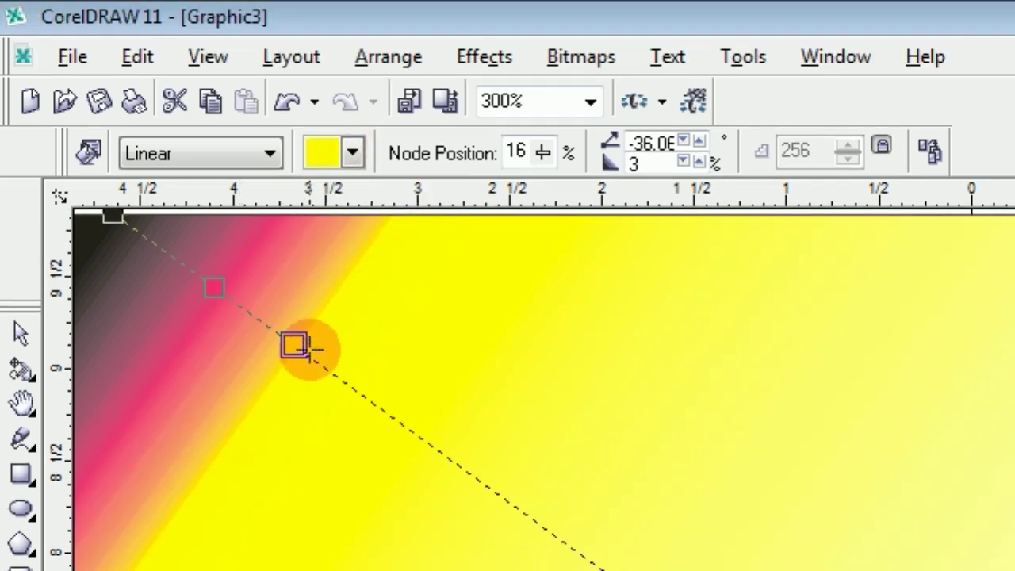
{"action": "left_click", "coordinate": [349, 382]}
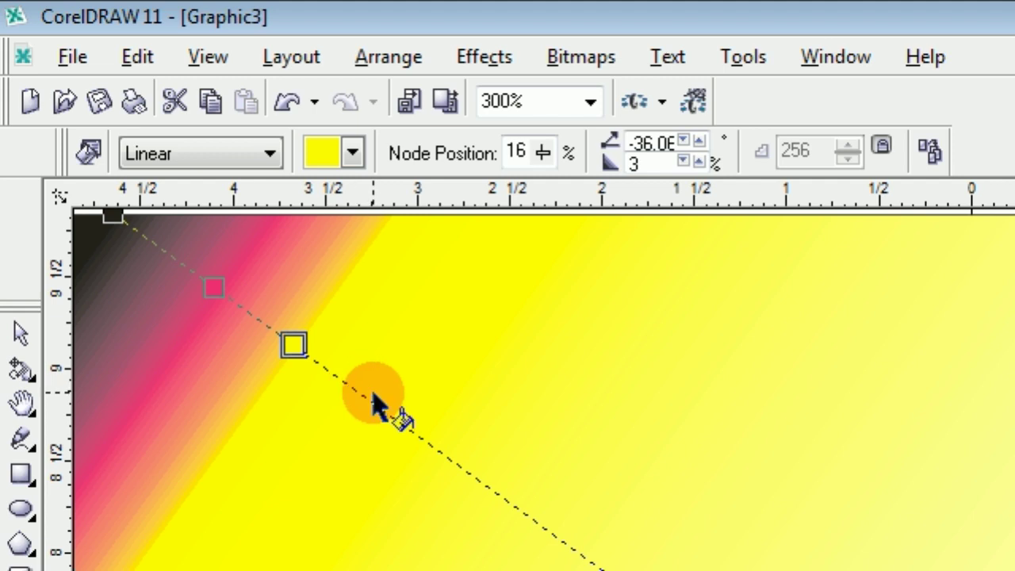
{"action": "left_click_drag", "start_coordinate": [349, 382], "coordinate": [377, 409]}
Add a blue colour stop further along the gradient, at 31%
{"action": "double_click", "coordinate": [375, 406]}
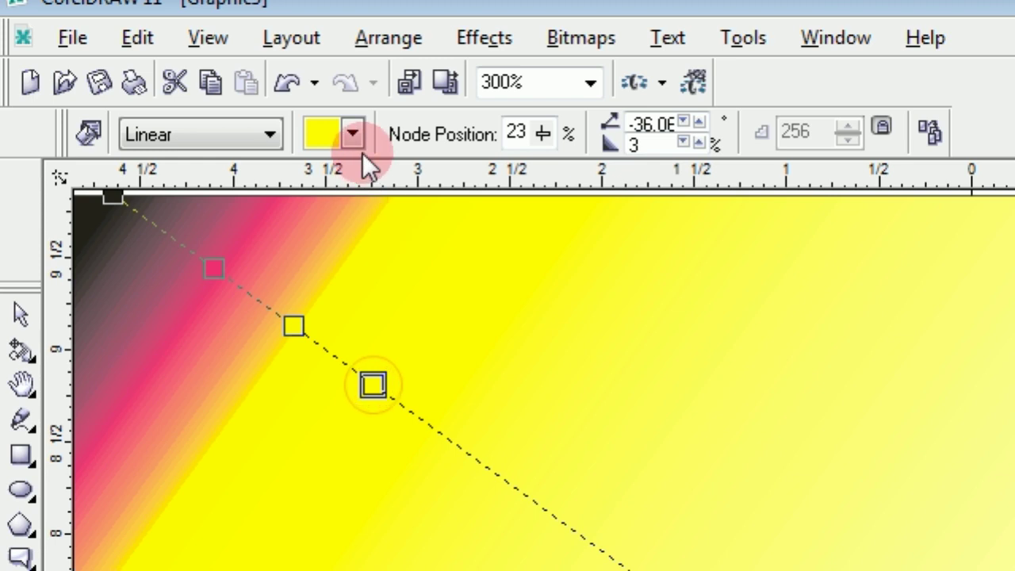
{"action": "left_click", "coordinate": [354, 154]}
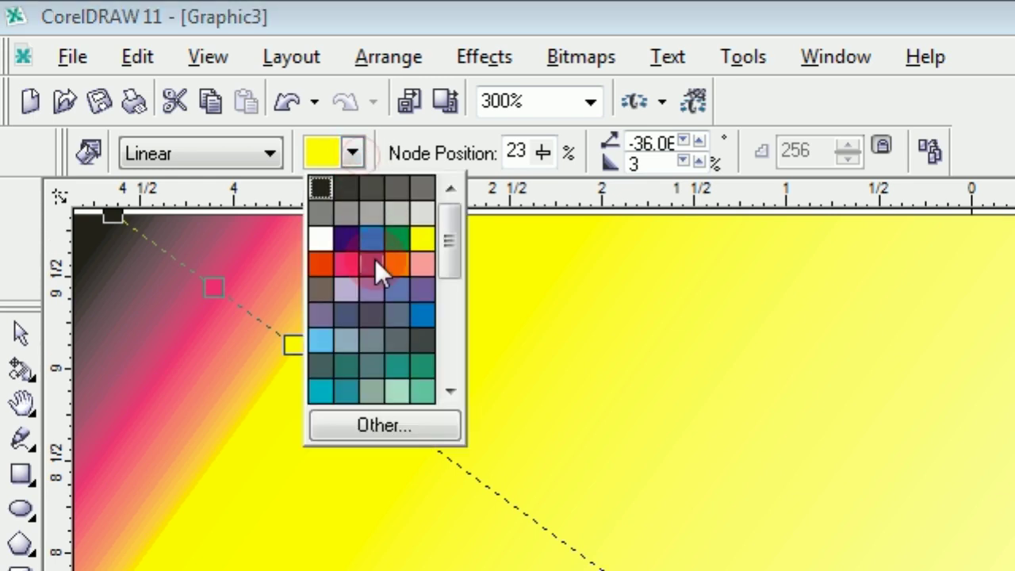
{"action": "left_click", "coordinate": [371, 239]}
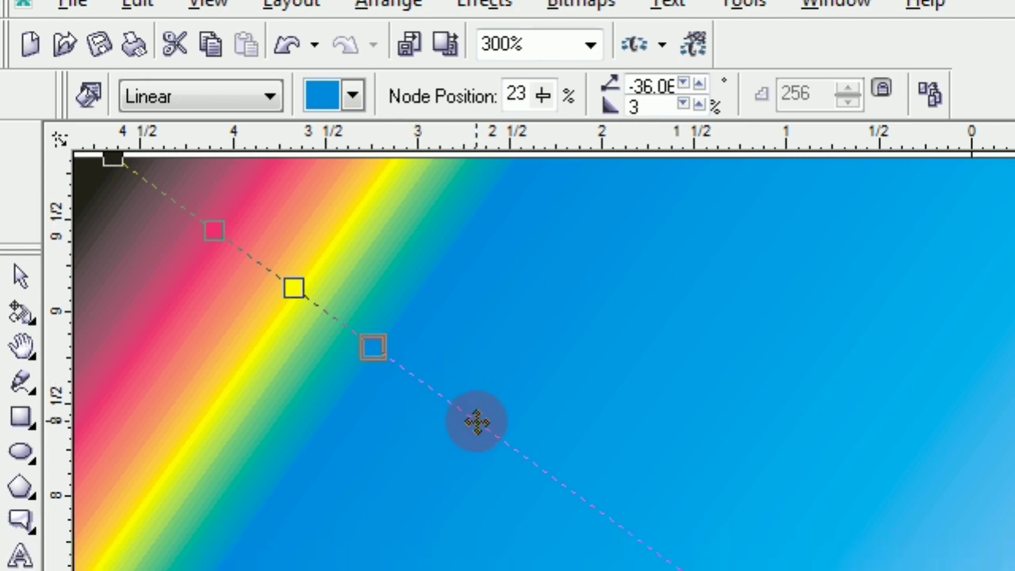
{"action": "key", "text": "Escape"}
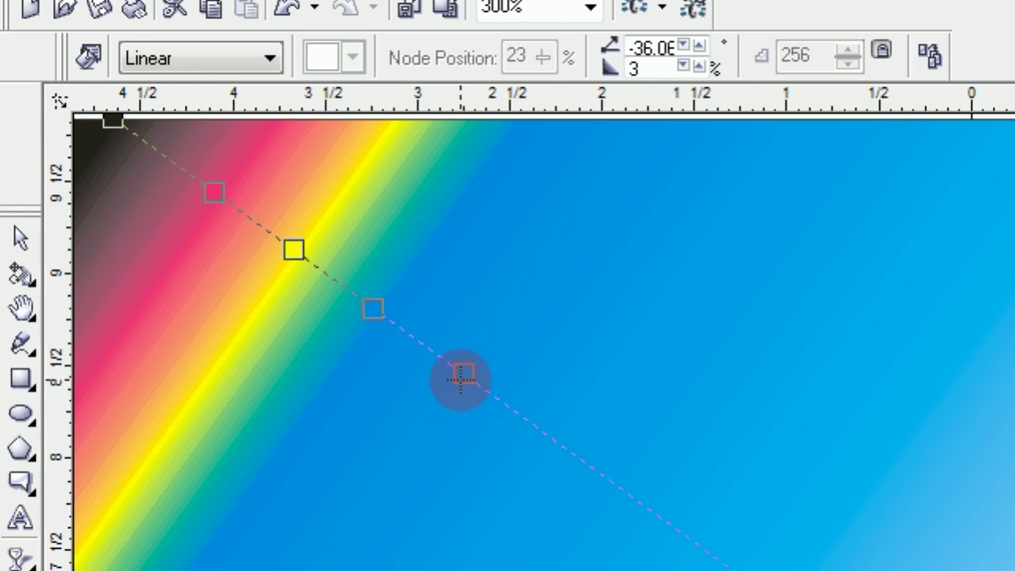
{"action": "left_click", "coordinate": [463, 373]}
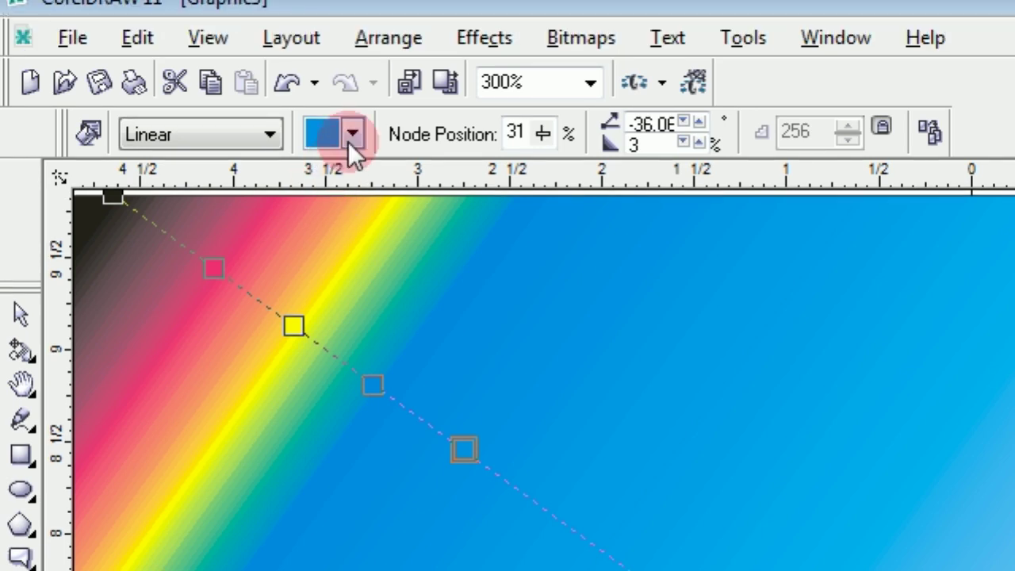
Deepen the 31% stop to dark blue and shift the gradient's end toward orange and yellow
{"action": "left_click", "coordinate": [86, 129]}
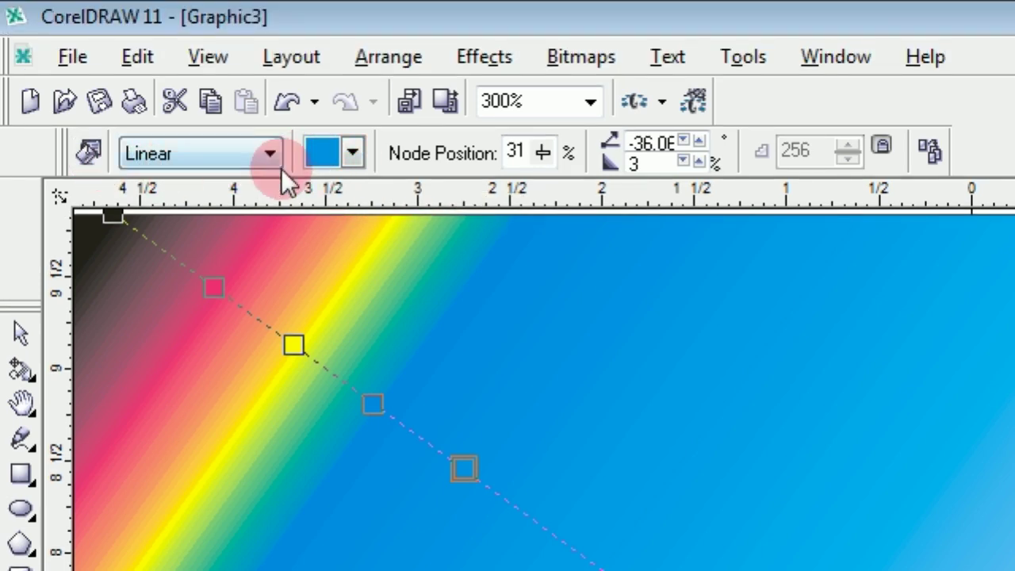
{"action": "left_click", "coordinate": [463, 467]}
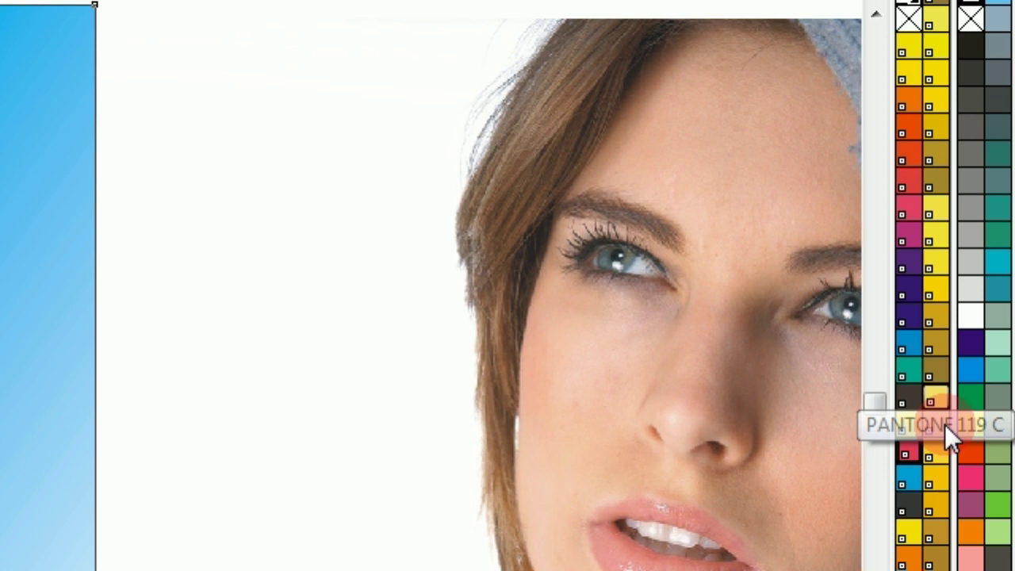
{"action": "left_click", "coordinate": [947, 420]}
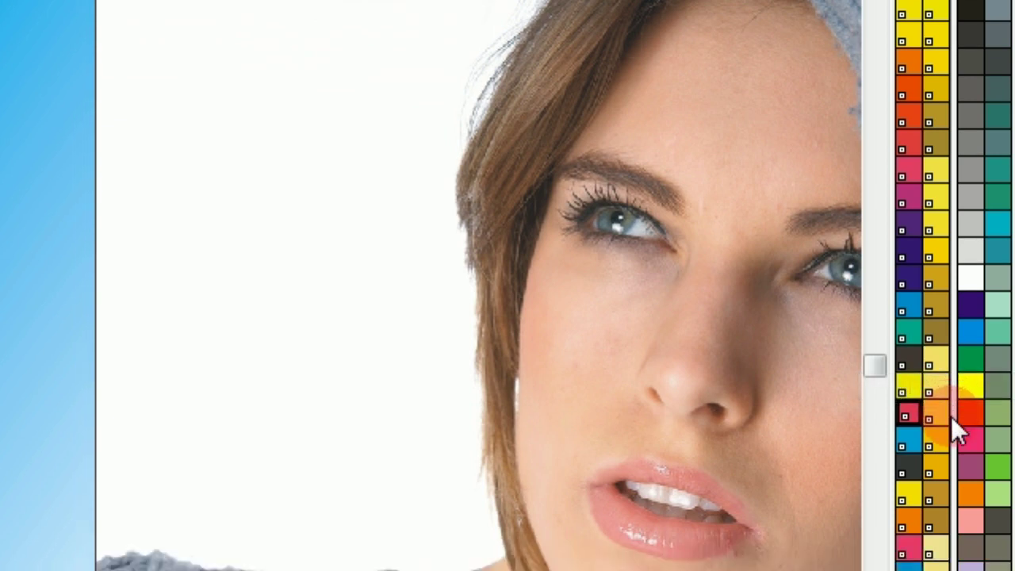
{"action": "left_click_drag", "start_coordinate": [969, 416], "coordinate": [881, 396]}
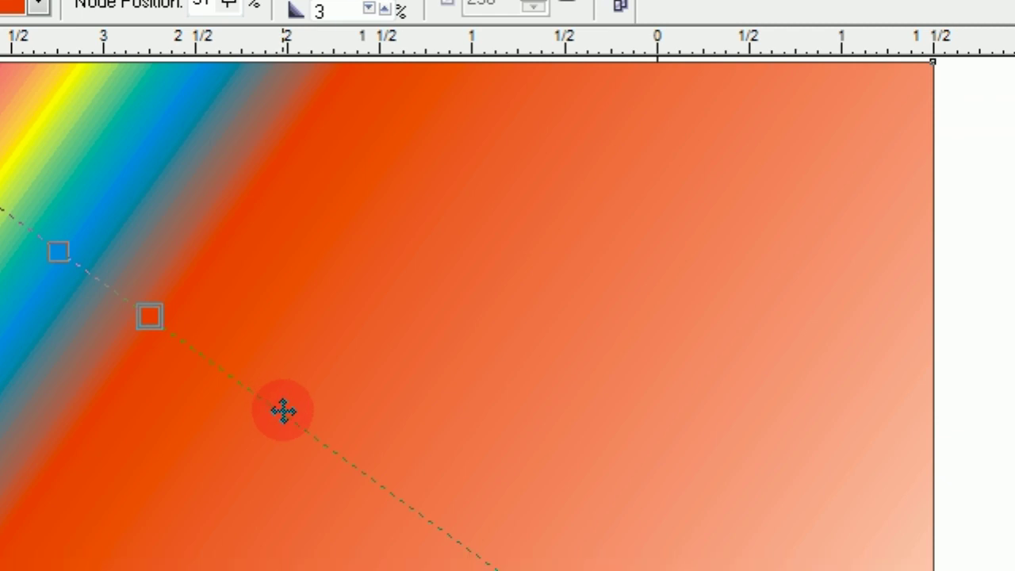
{"action": "left_click", "coordinate": [283, 410]}
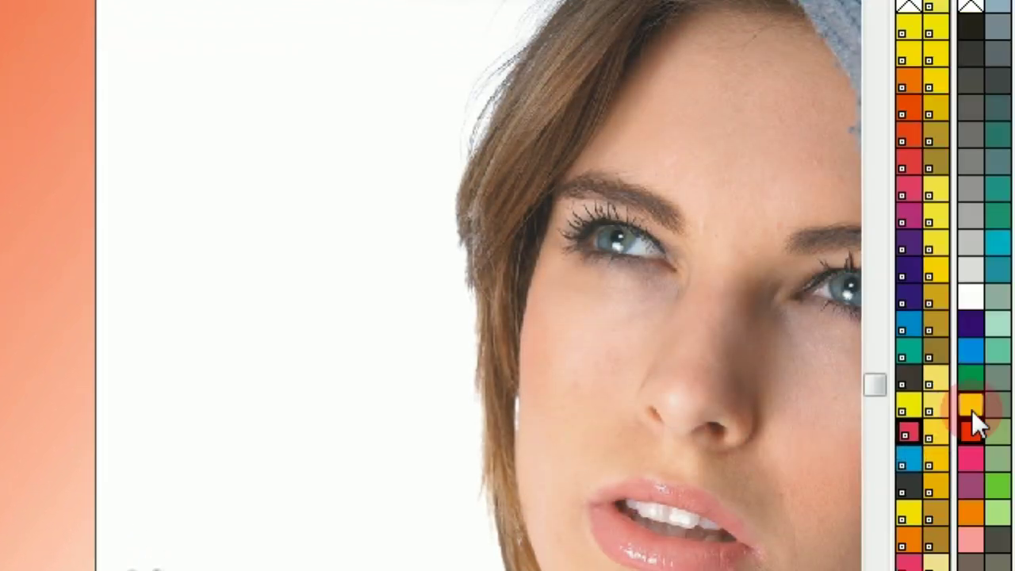
{"action": "left_click_drag", "start_coordinate": [972, 409], "coordinate": [347, 425]}
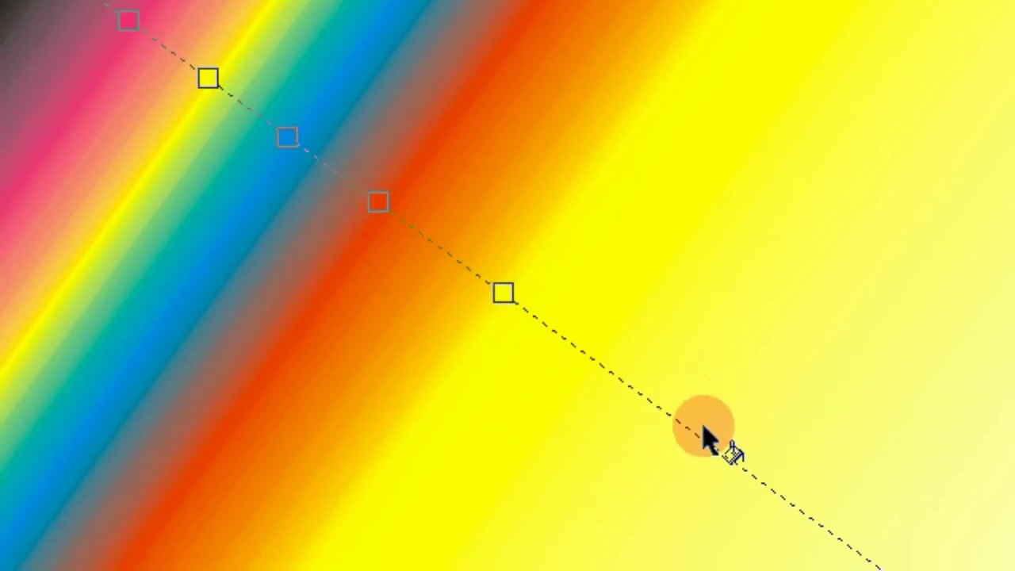
Add a green colour stop and set the gradient's end colour to pink-red
{"action": "double_click", "coordinate": [672, 396]}
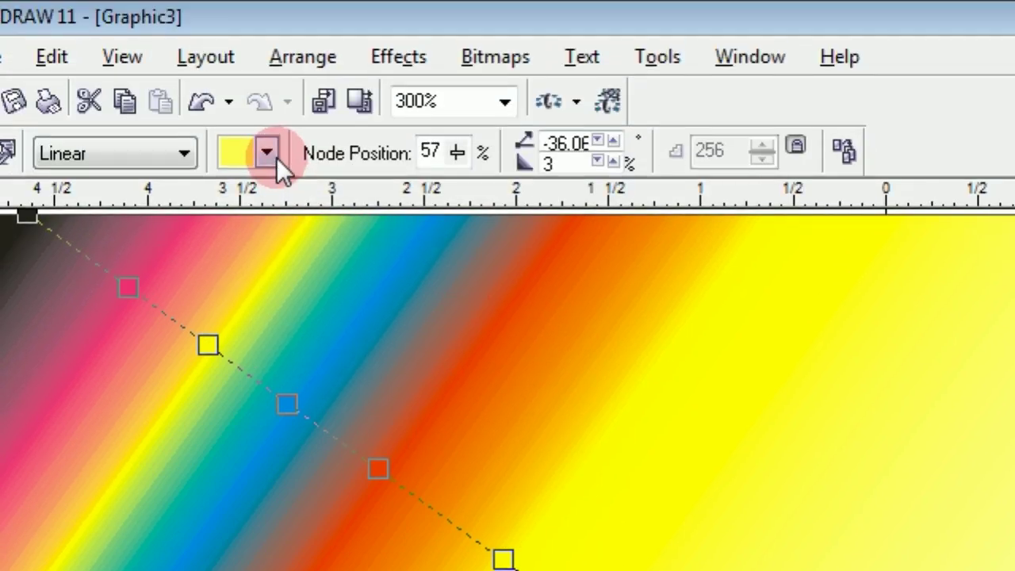
{"action": "left_click", "coordinate": [267, 154]}
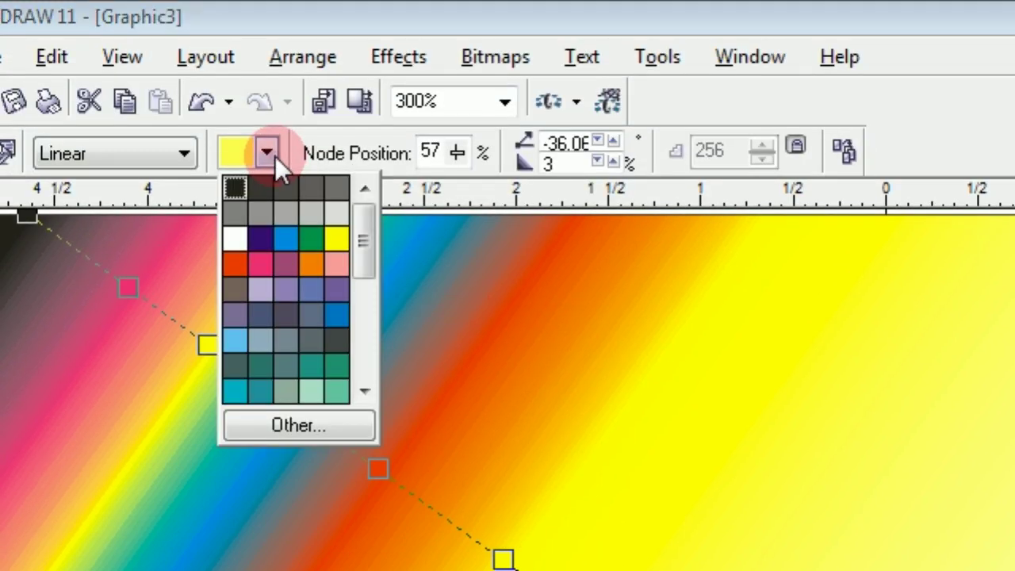
{"action": "left_click", "coordinate": [317, 239]}
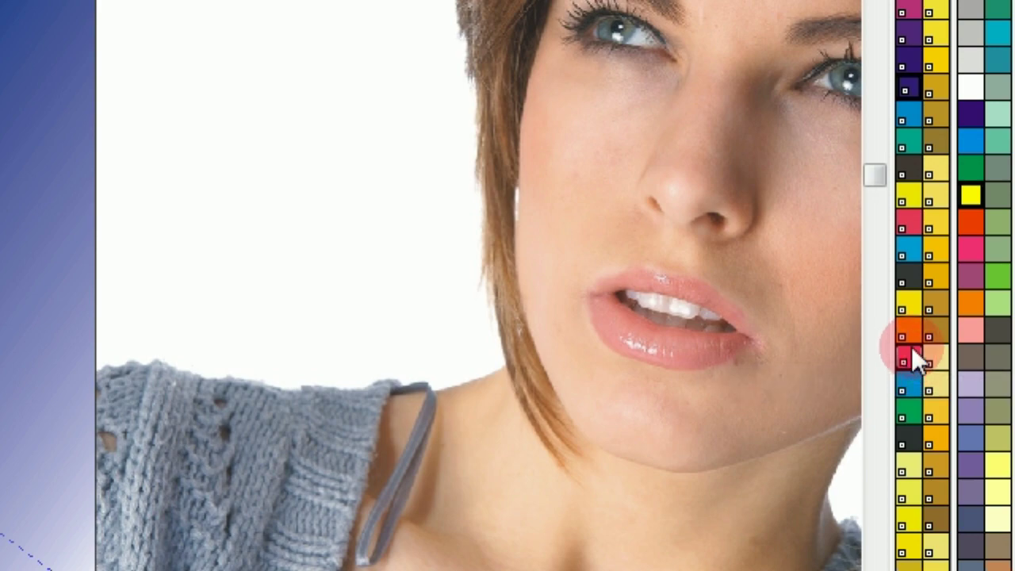
{"action": "left_click", "coordinate": [910, 353]}
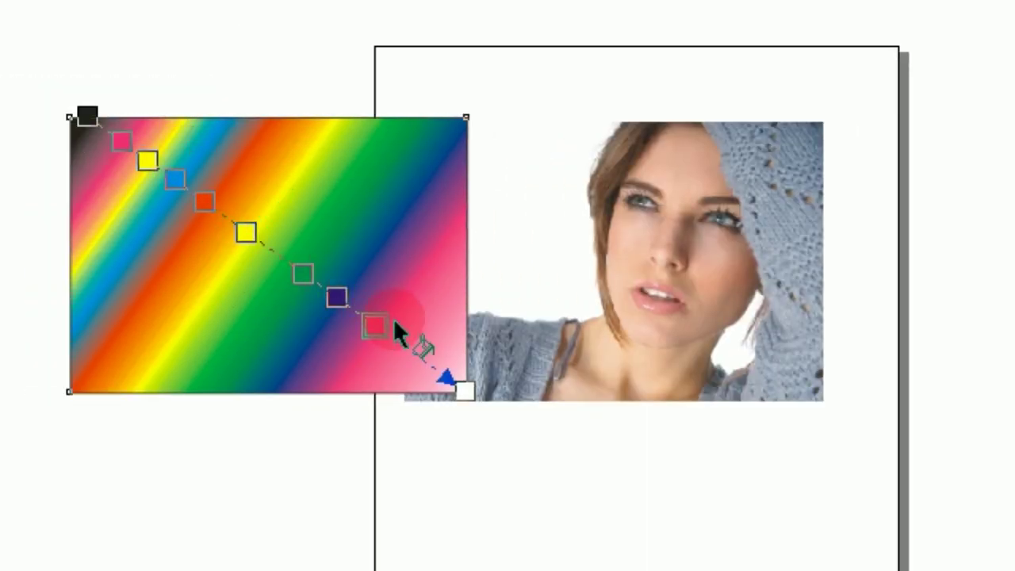
Drag the rainbow rectangle left off the page to uncover the sweater portrait
{"action": "left_click", "coordinate": [264, 230]}
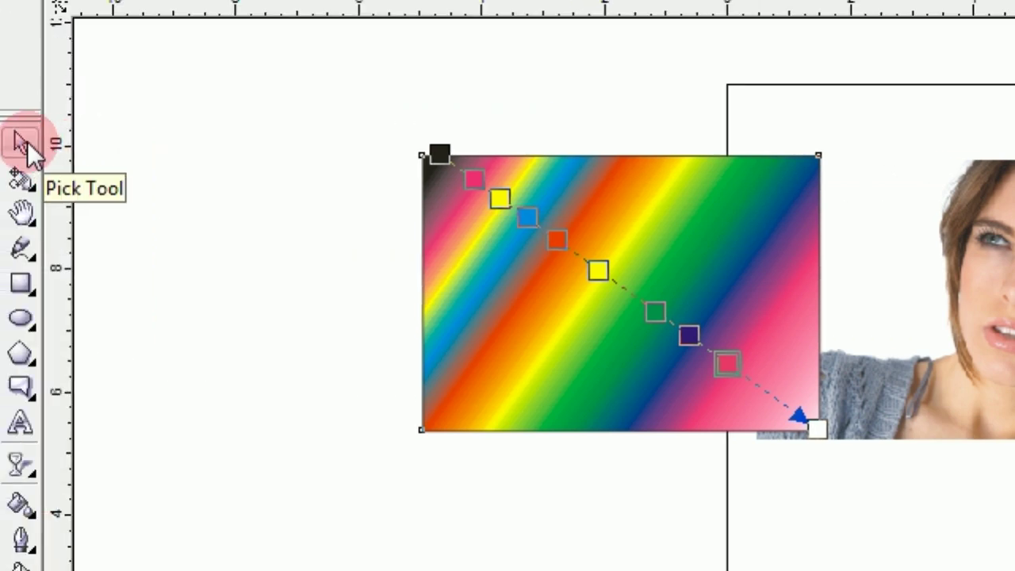
{"action": "left_click", "coordinate": [26, 141]}
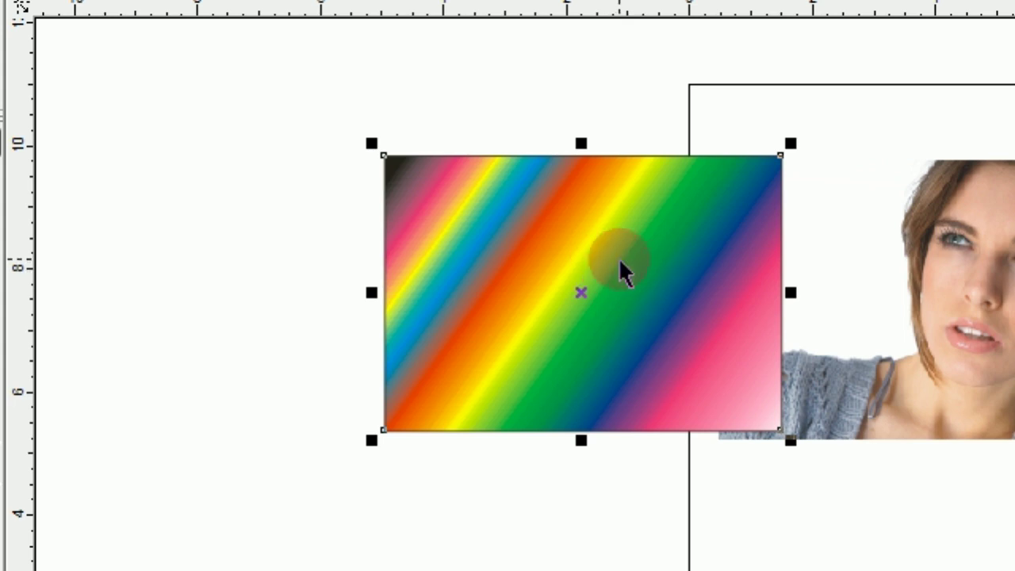
{"action": "left_click_drag", "start_coordinate": [604, 261], "coordinate": [573, 259]}
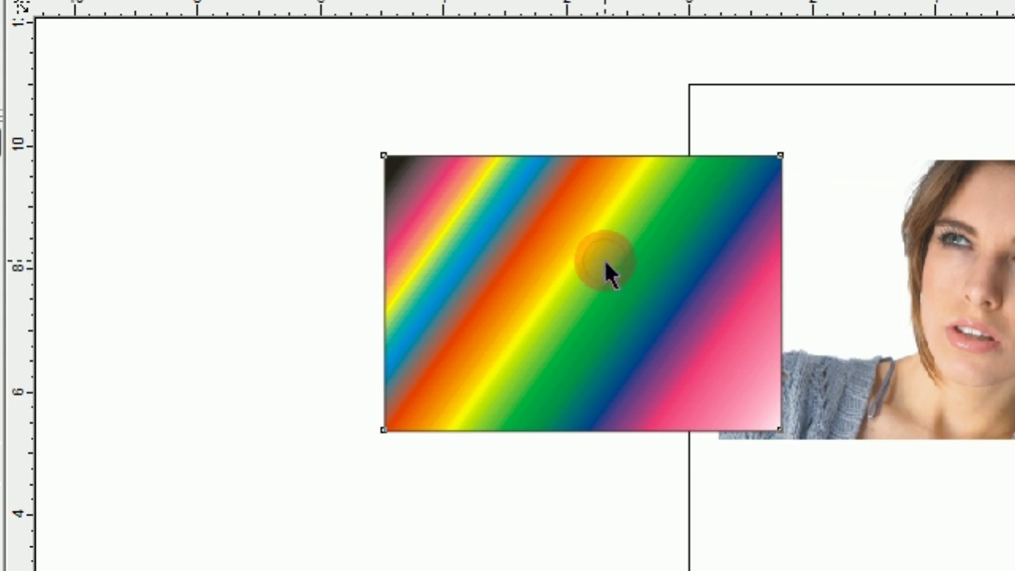
{"action": "mouse_move", "coordinate": [573, 258]}
{"action": "left_mouse_down"}
{"action": "mouse_move", "coordinate": [757, 267]}
{"action": "mouse_move", "coordinate": [736, 266]}
{"action": "left_mouse_up"}
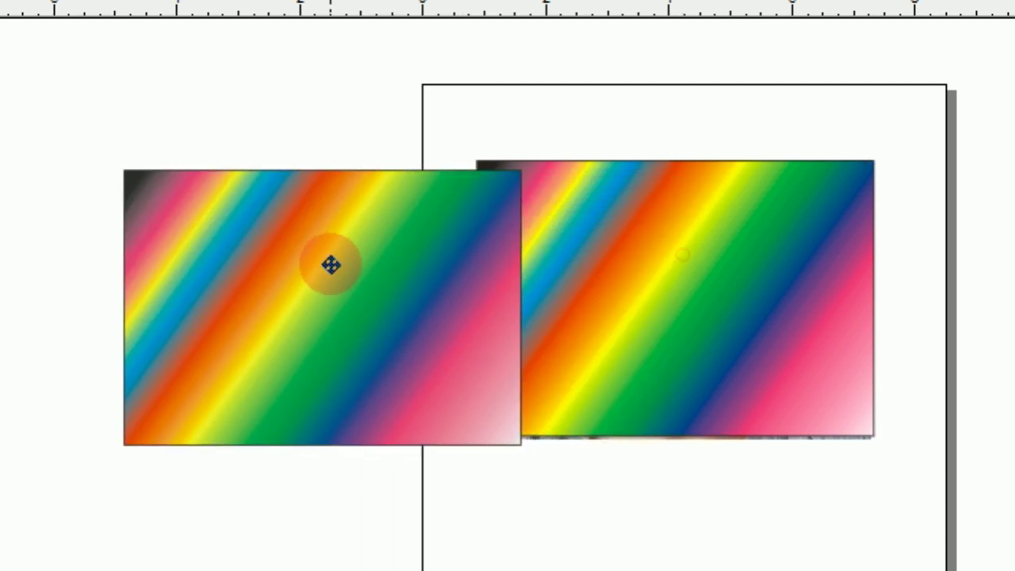
{"action": "left_click_drag", "start_coordinate": [682, 253], "coordinate": [262, 276]}
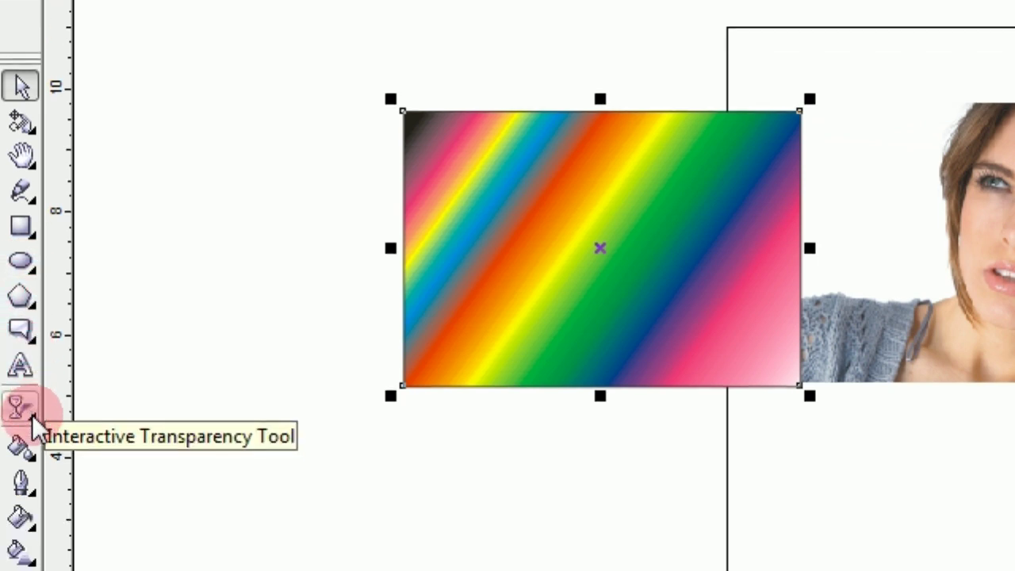
{"action": "left_click", "coordinate": [32, 414]}
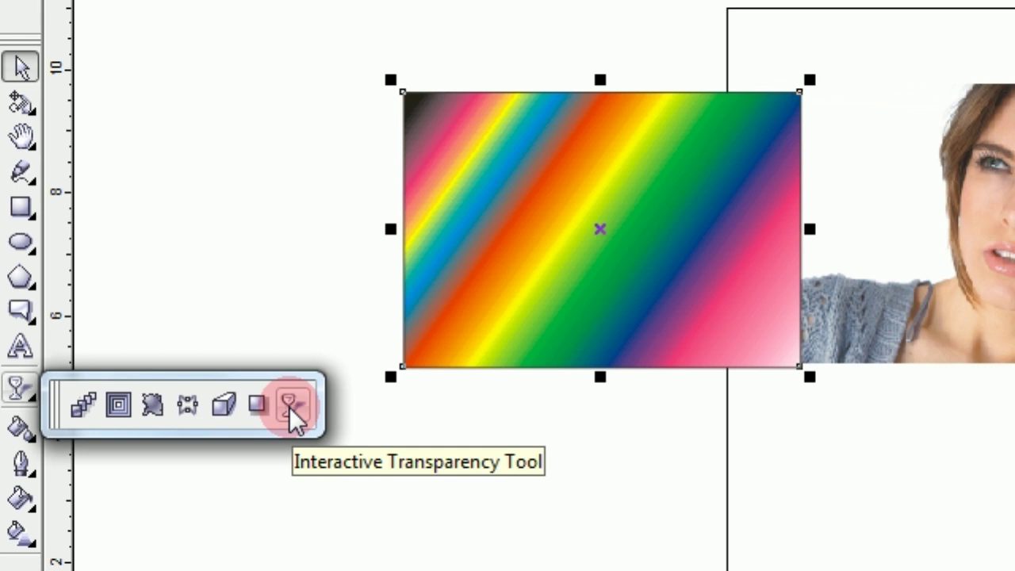
Give the rainbow rectangle Uniform transparency with the Subtract operation
{"action": "left_click", "coordinate": [288, 405]}
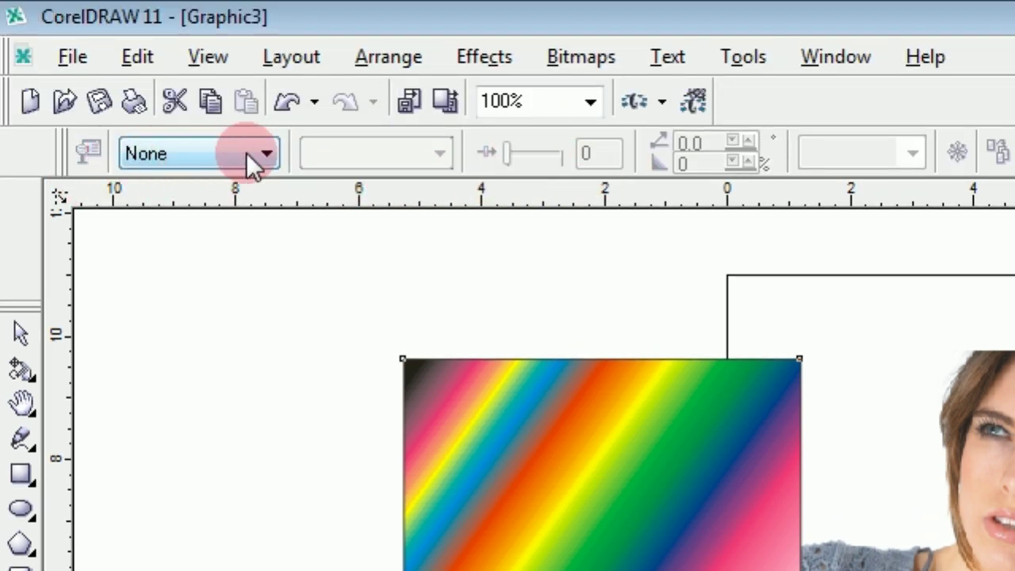
{"action": "left_click", "coordinate": [267, 152]}
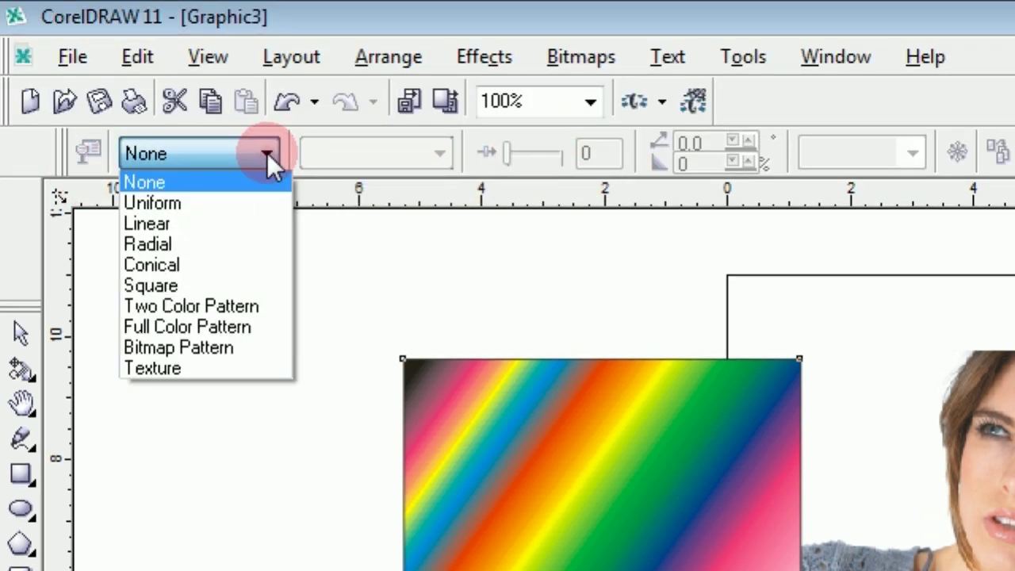
{"action": "left_click", "coordinate": [200, 211]}
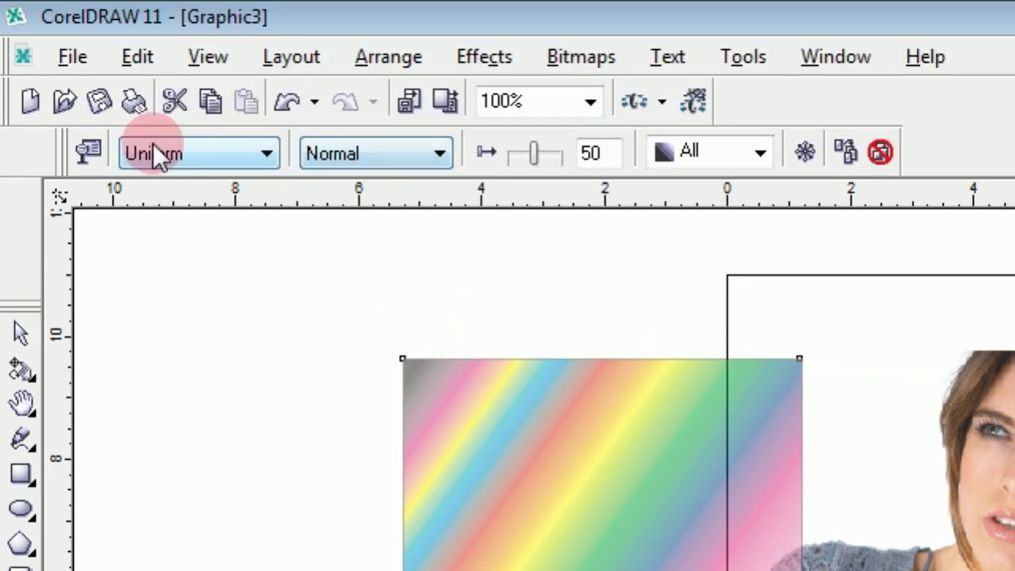
{"action": "left_click", "coordinate": [438, 156]}
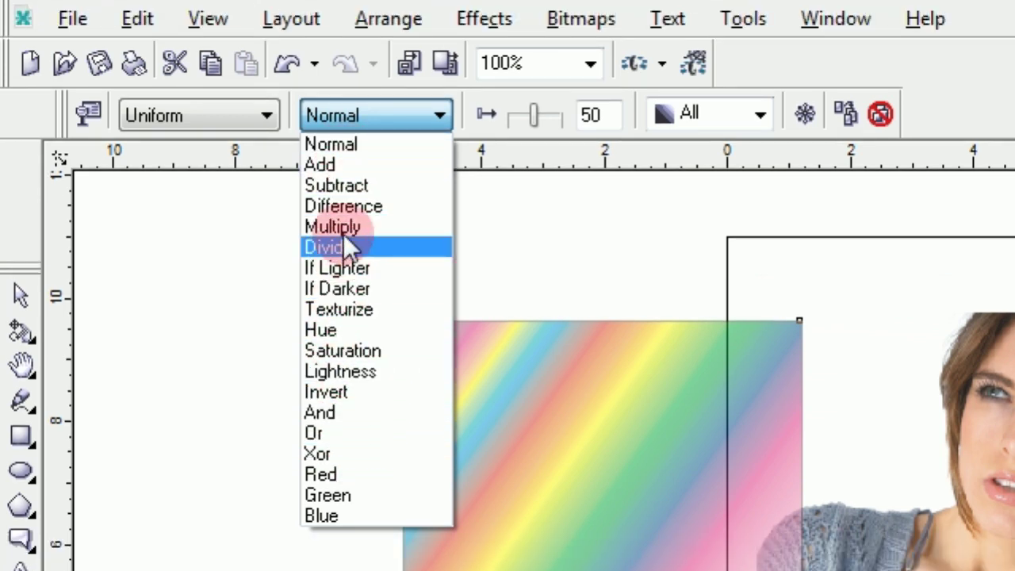
{"action": "left_click", "coordinate": [355, 186]}
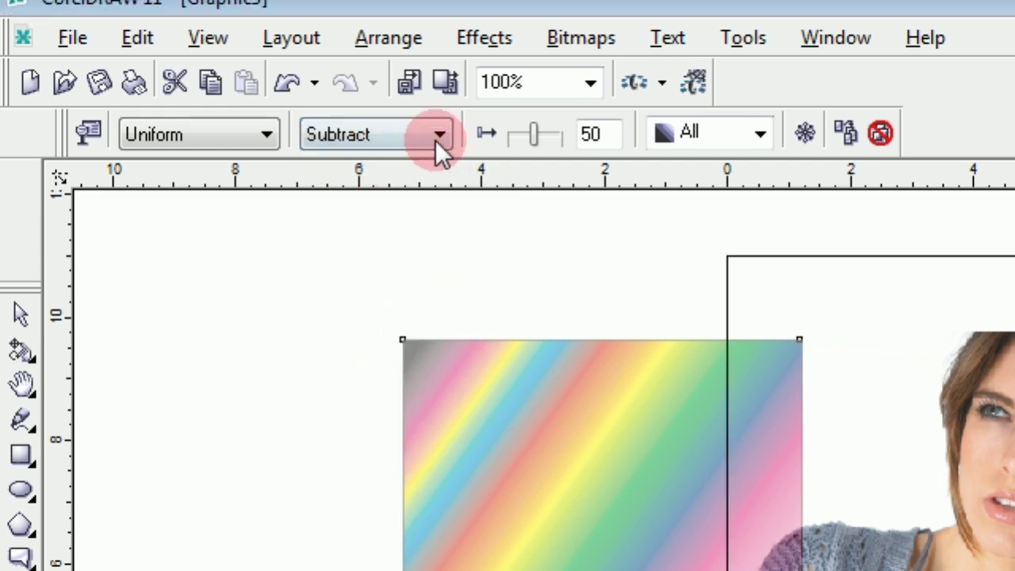
{"action": "left_click", "coordinate": [436, 115]}
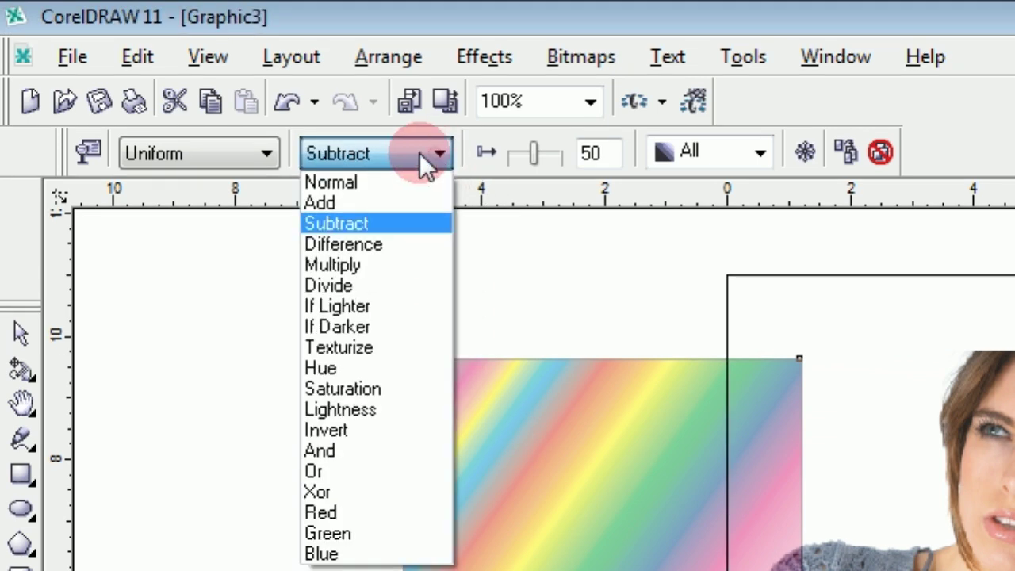
{"action": "left_click", "coordinate": [351, 223]}
Move the translucent rainbow rectangle over the sweater portrait to tint her face
{"action": "left_click", "coordinate": [24, 333]}
{"action": "left_click_drag", "start_coordinate": [507, 431], "coordinate": [750, 406]}
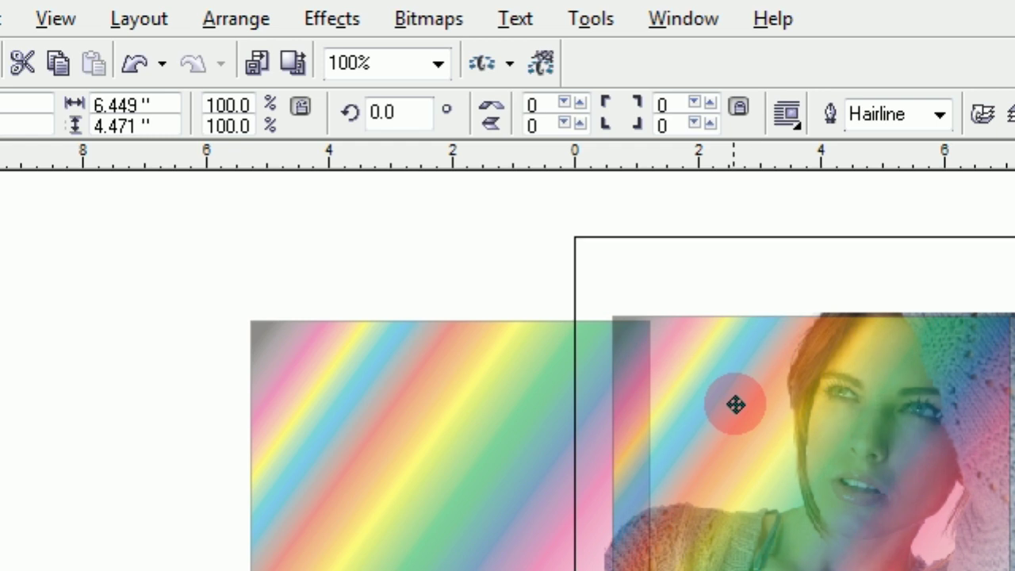
{"action": "left_click_drag", "start_coordinate": [751, 406], "coordinate": [742, 402]}
{"action": "scroll", "coordinate": [759, 425], "scroll_direction": "up", "scroll_amount": 3}
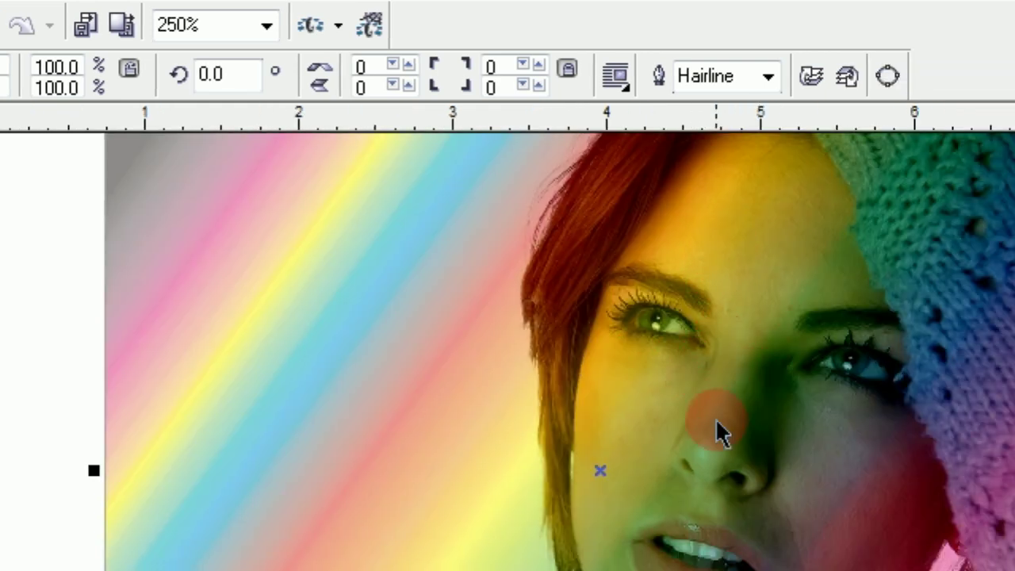
{"action": "scroll", "coordinate": [731, 340], "scroll_direction": "up", "scroll_amount": 1}
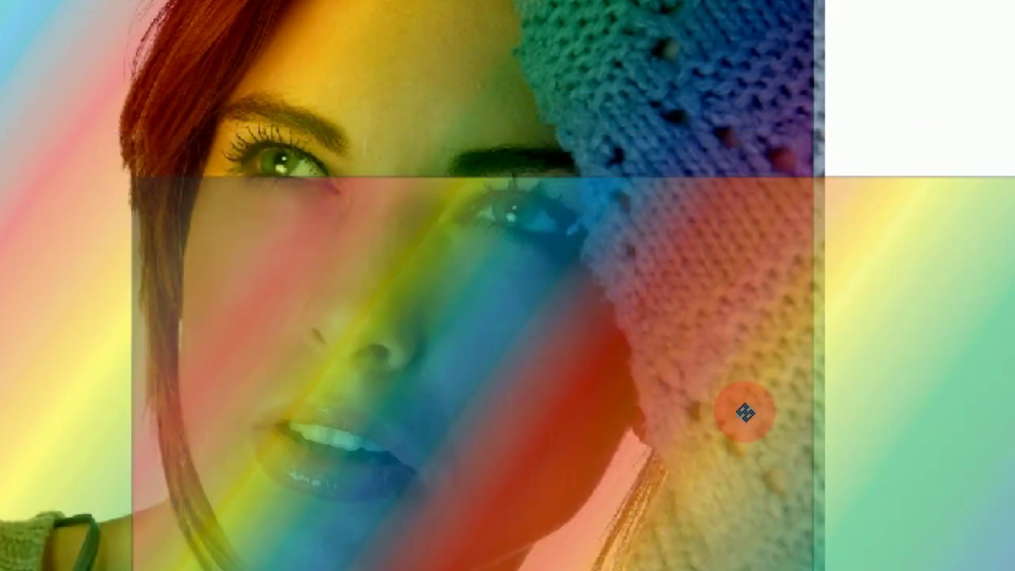
{"action": "left_click_drag", "start_coordinate": [596, 325], "coordinate": [741, 415]}
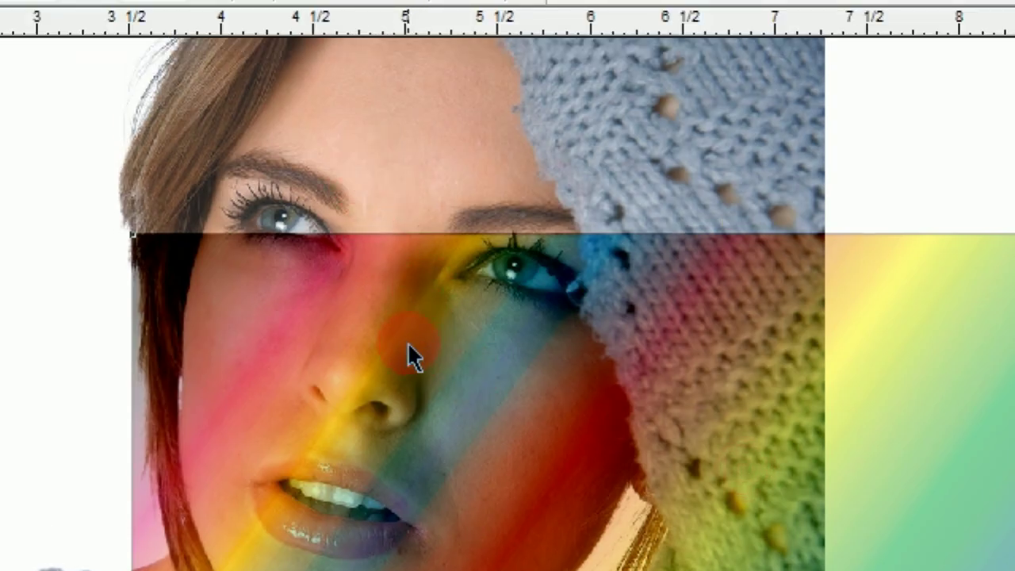
{"action": "left_click_drag", "start_coordinate": [415, 356], "coordinate": [603, 367]}
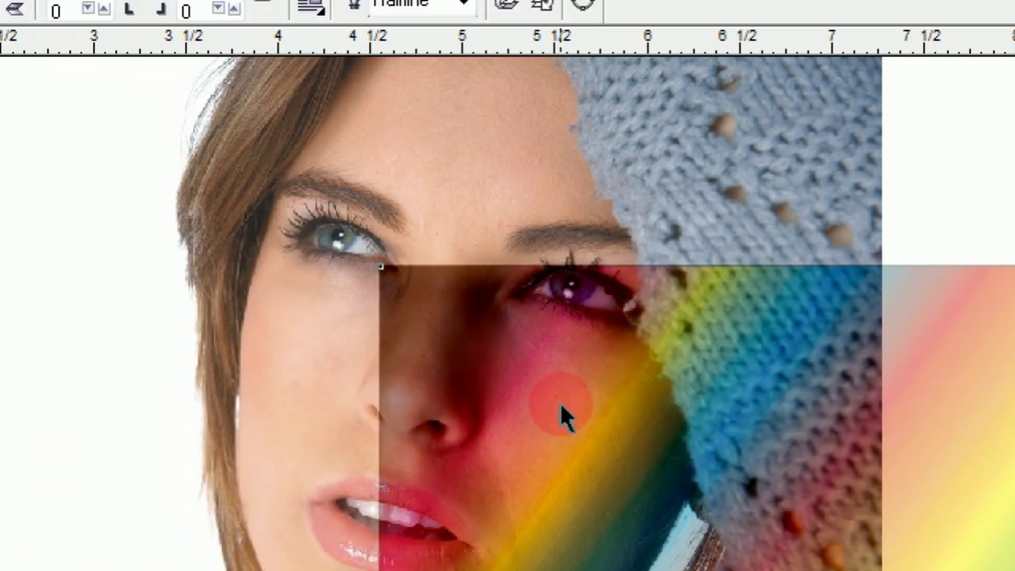
{"action": "mouse_move", "coordinate": [566, 396]}
{"action": "left_mouse_down"}
{"action": "mouse_move", "coordinate": [36, 200]}
{"action": "mouse_move", "coordinate": [325, 185]}
{"action": "left_mouse_up"}
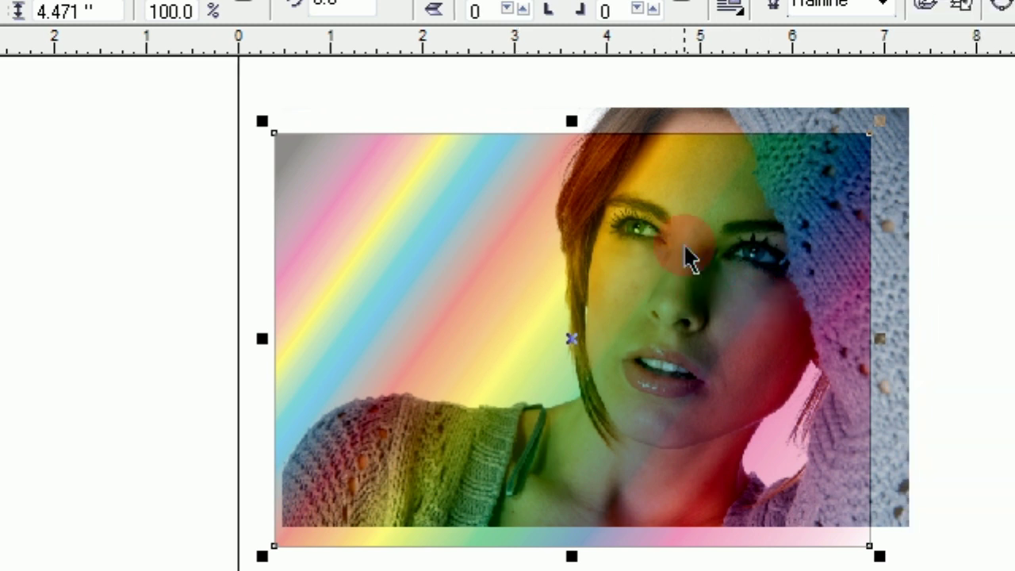
{"action": "left_click", "coordinate": [628, 226]}
{"action": "left_click", "coordinate": [494, 151]}
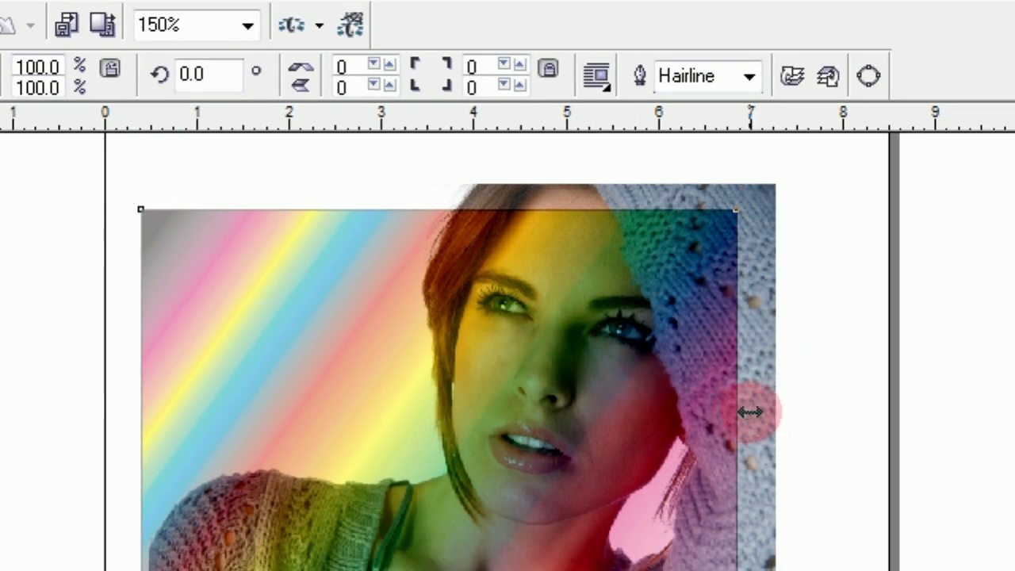
{"action": "left_click_drag", "start_coordinate": [749, 410], "coordinate": [773, 410]}
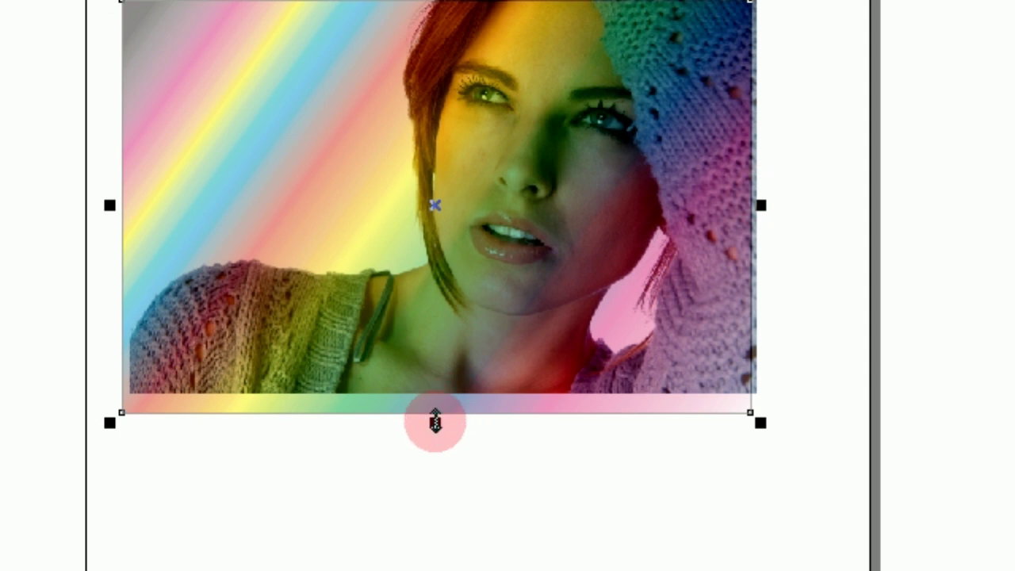
{"action": "left_click_drag", "start_coordinate": [434, 422], "coordinate": [433, 397]}
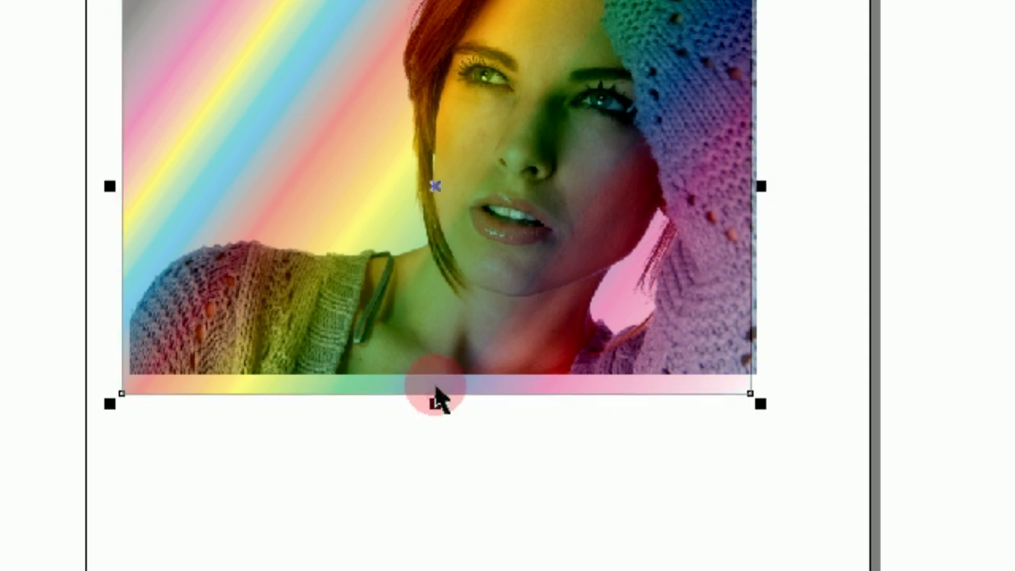
{"action": "left_click_drag", "start_coordinate": [436, 171], "coordinate": [435, 151]}
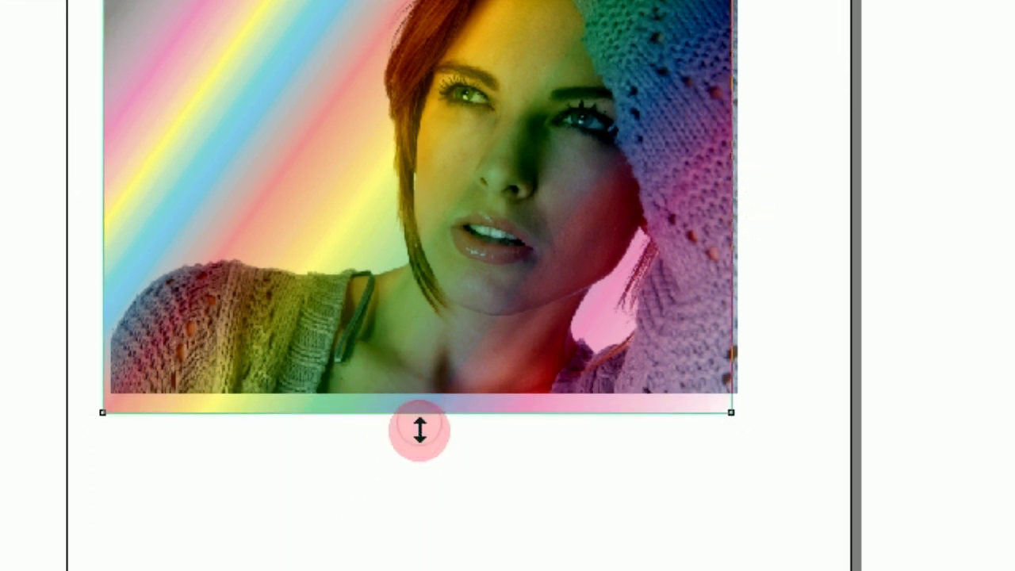
{"action": "left_click_drag", "start_coordinate": [419, 429], "coordinate": [417, 410]}
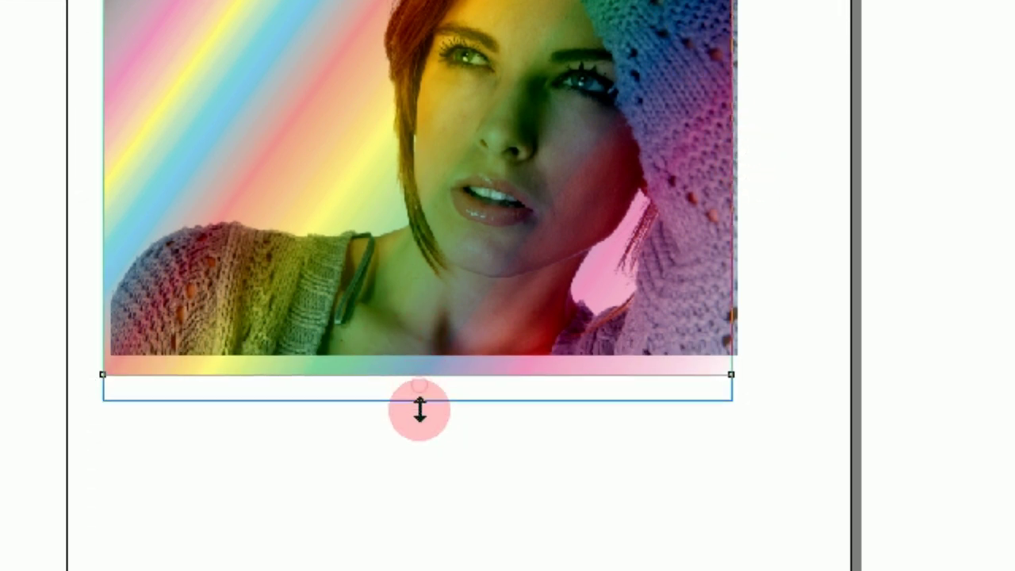
{"action": "left_click_drag", "start_coordinate": [416, 363], "coordinate": [414, 362]}
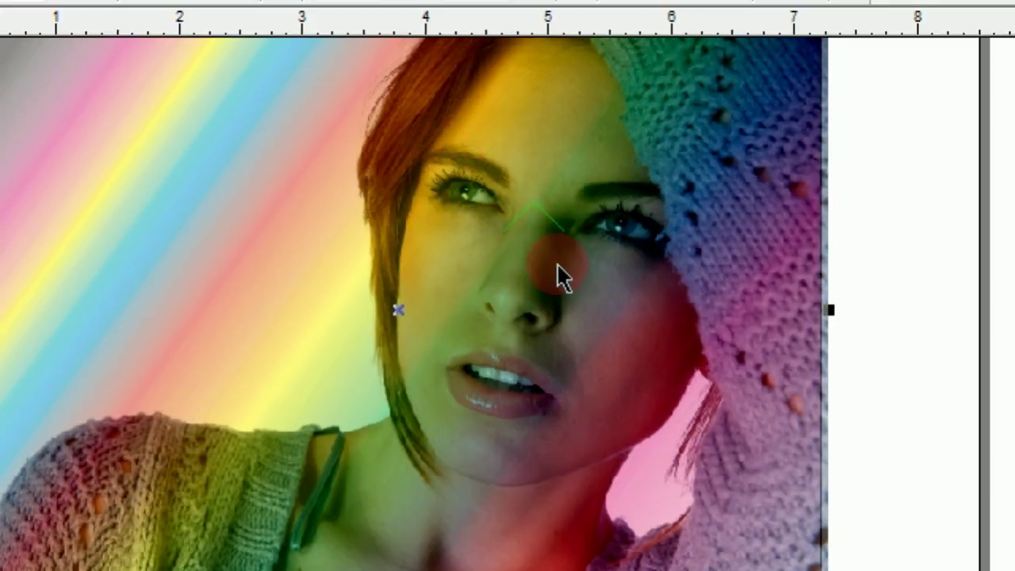
{"action": "scroll", "coordinate": [555, 273], "scroll_direction": "up", "scroll_amount": 2}
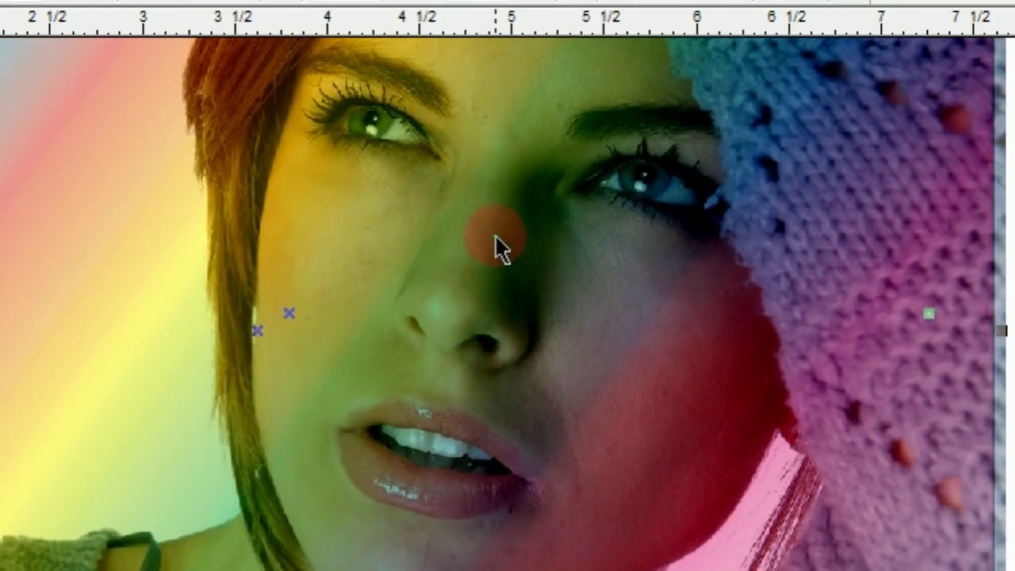
{"action": "scroll", "coordinate": [495, 242], "scroll_direction": "down", "scroll_amount": 3}
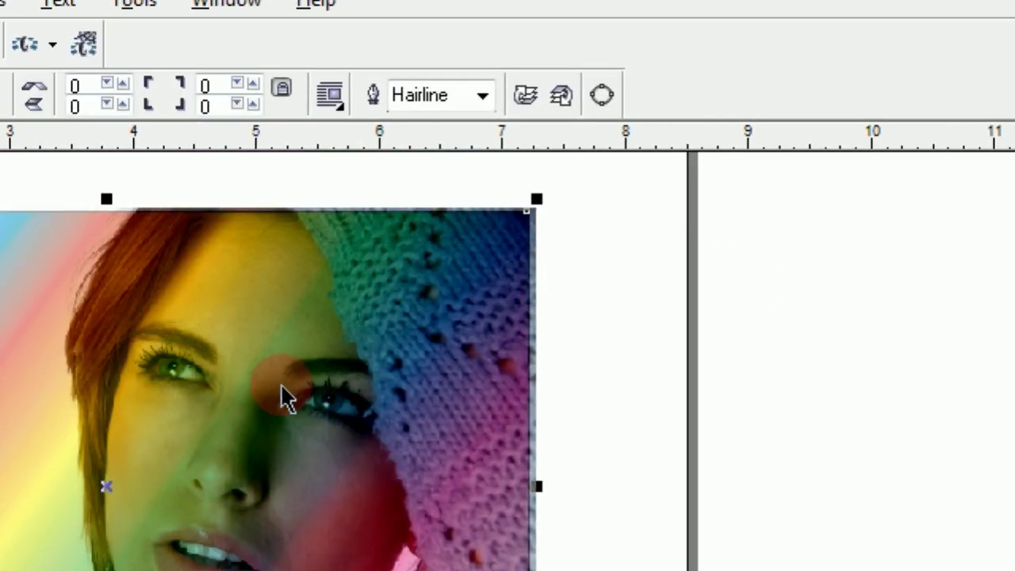
{"action": "left_click", "coordinate": [268, 434]}
{"action": "scroll", "coordinate": [215, 283], "scroll_direction": "left", "scroll_amount": 3}
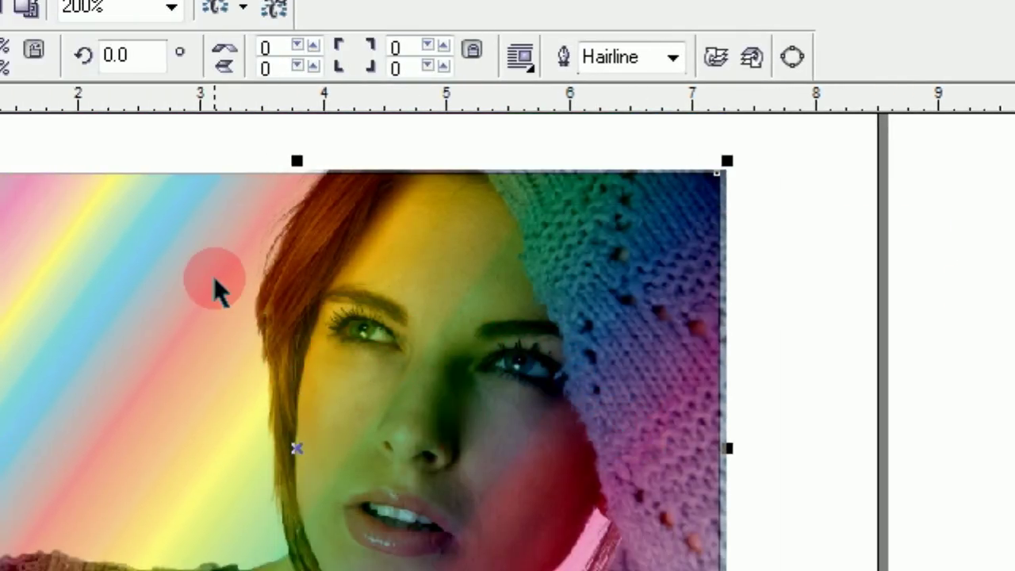
{"action": "scroll", "coordinate": [238, 282], "scroll_direction": "down", "scroll_amount": 1}
{"action": "scroll", "coordinate": [317, 349], "scroll_direction": "left", "scroll_amount": 1}
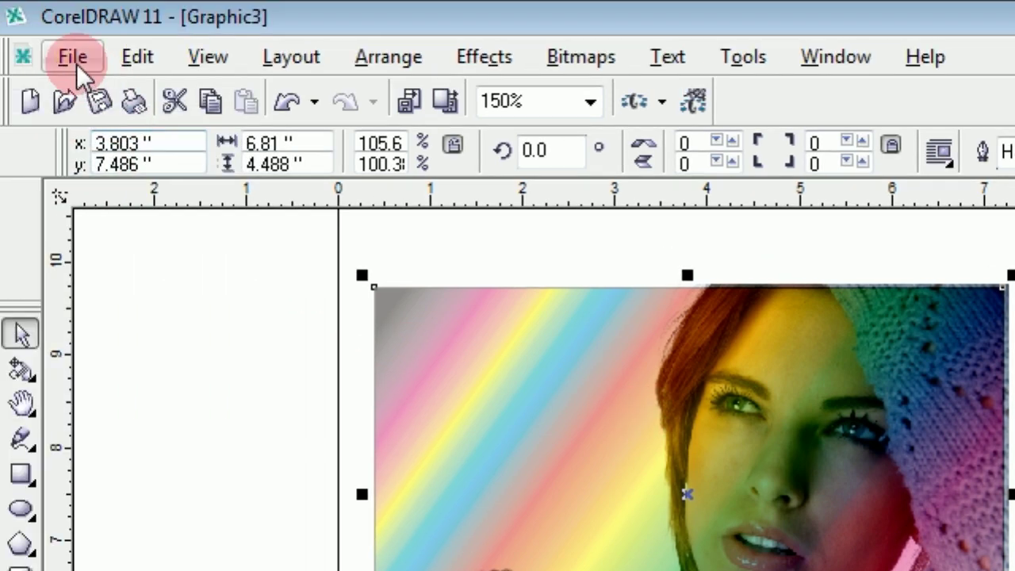
Export the drawing as a JPG named 'photo effect' into the photo folder
{"action": "left_click", "coordinate": [76, 62]}
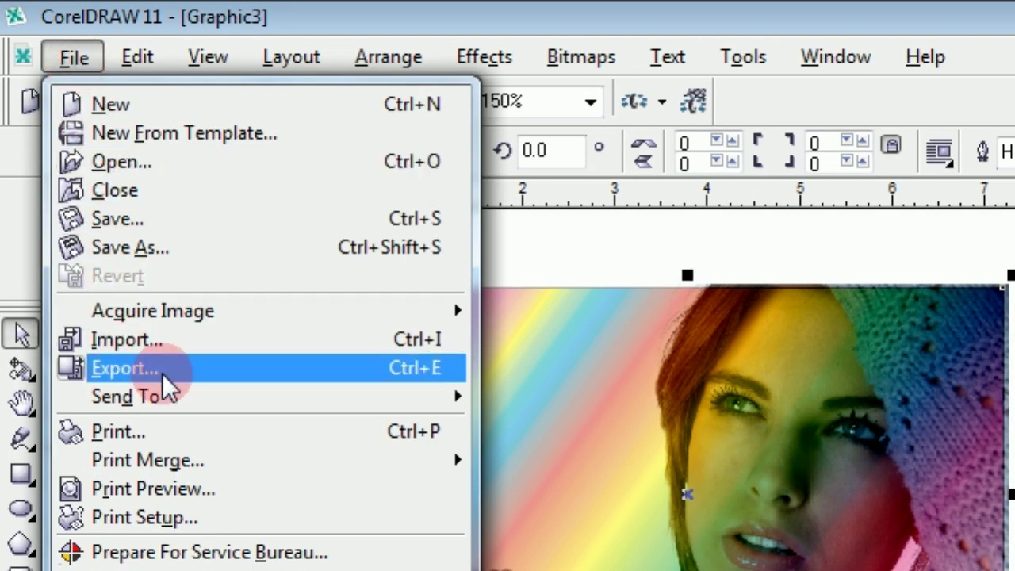
{"action": "mouse_move", "coordinate": [126, 359]}
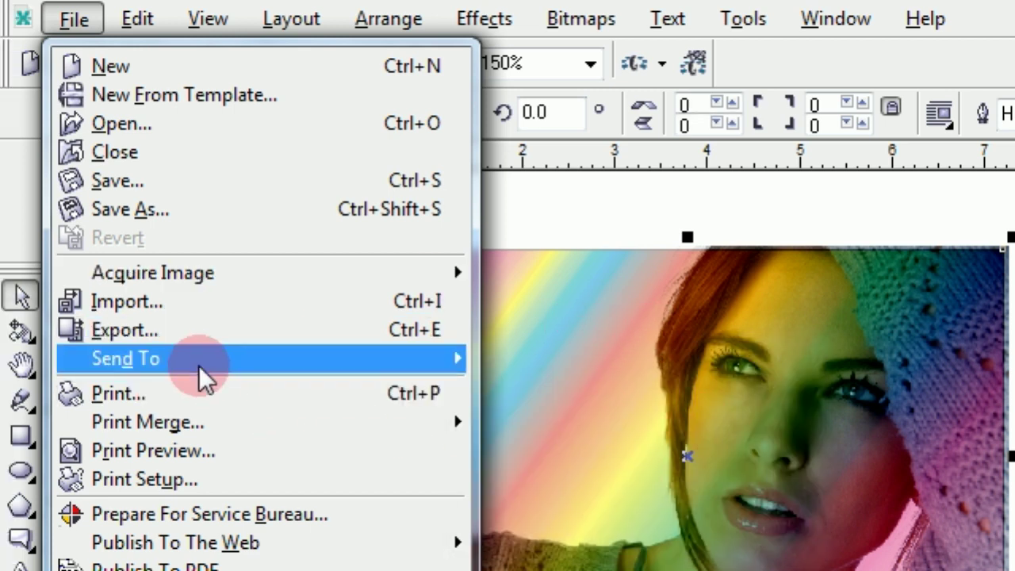
{"action": "left_click", "coordinate": [155, 330]}
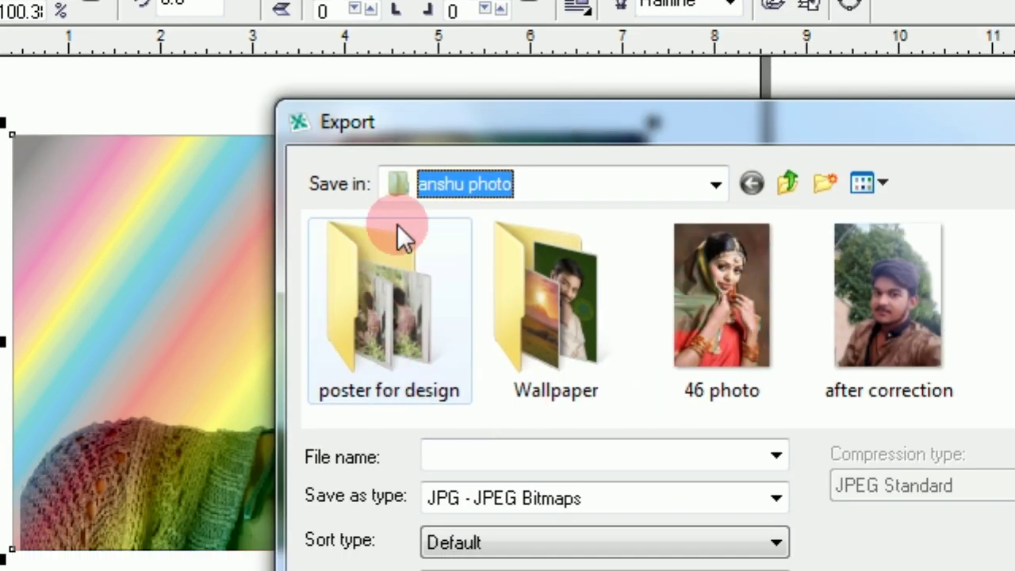
{"action": "left_click", "coordinate": [538, 180]}
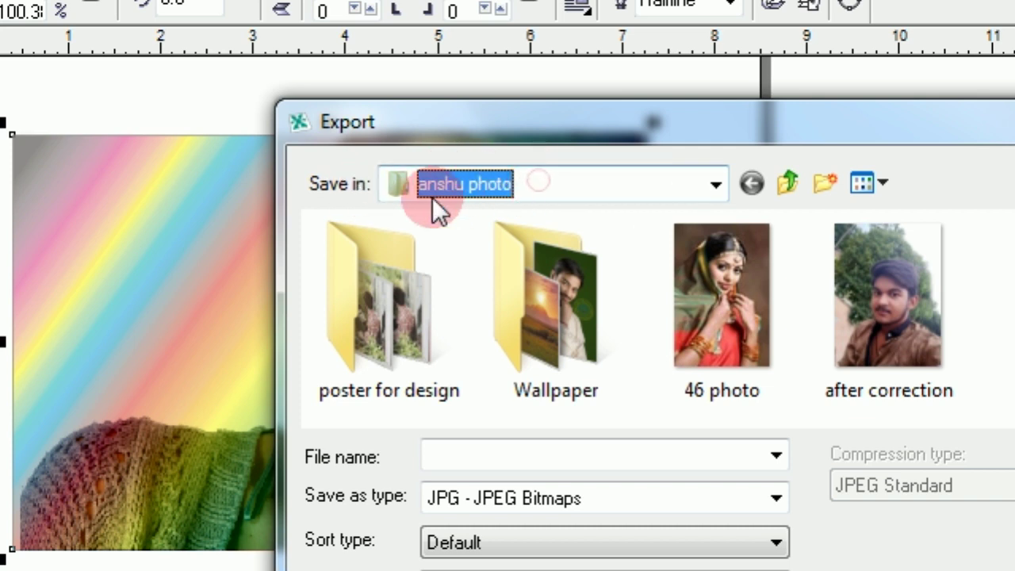
{"action": "left_click", "coordinate": [448, 181]}
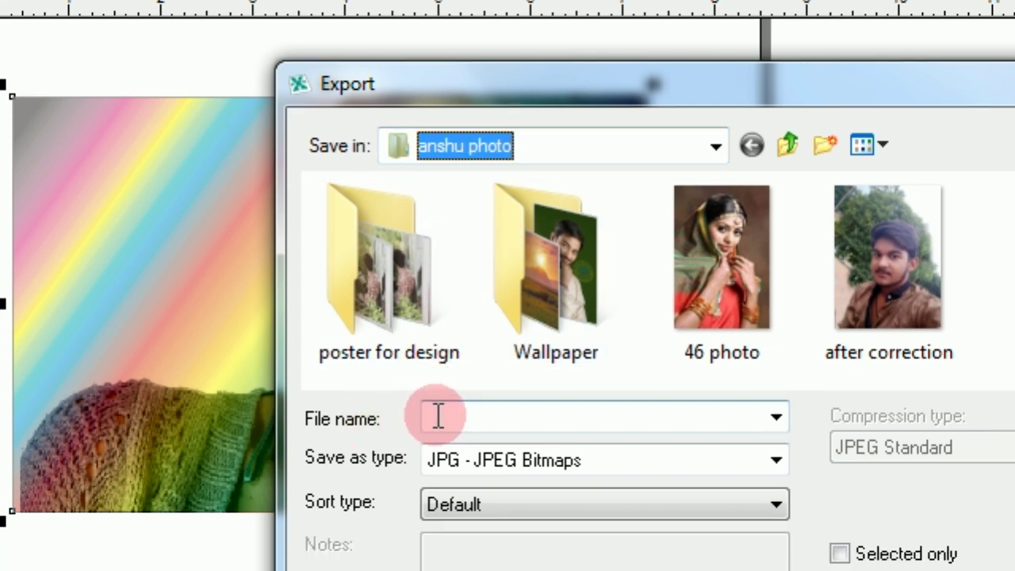
{"action": "left_click", "coordinate": [438, 416]}
{"action": "type", "text": "photo effect"}
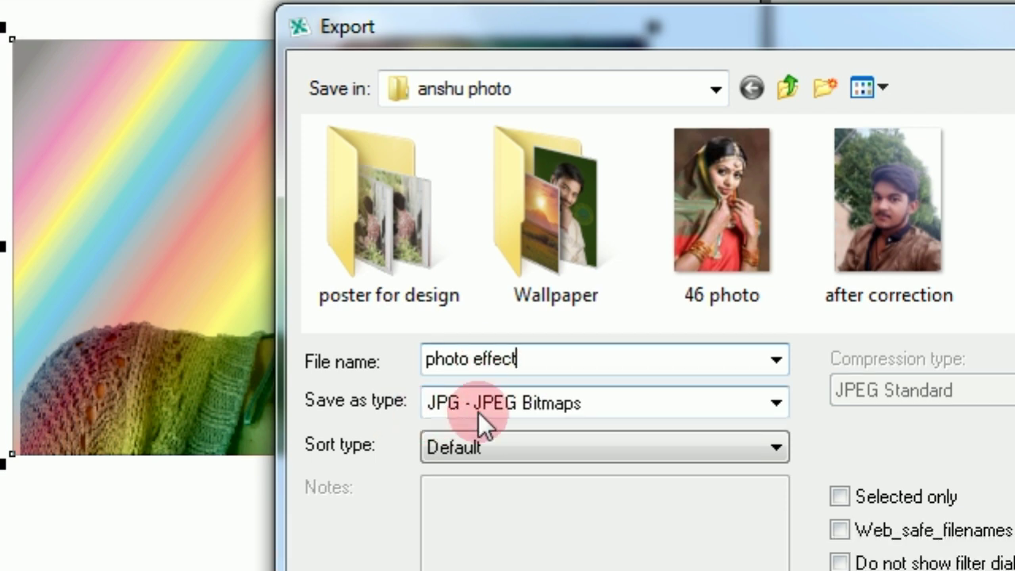
{"action": "left_click", "coordinate": [479, 412]}
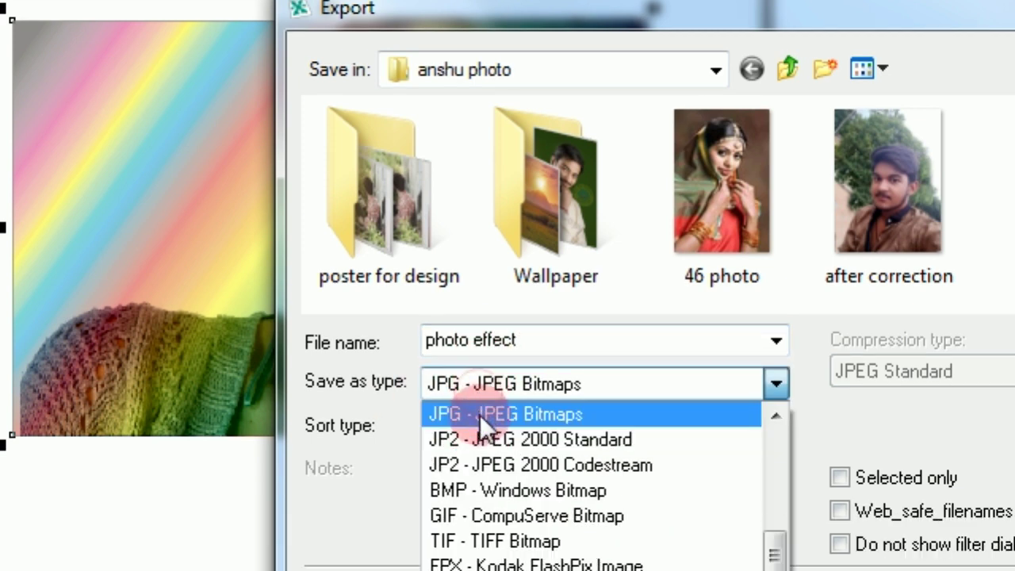
{"action": "left_click", "coordinate": [480, 415]}
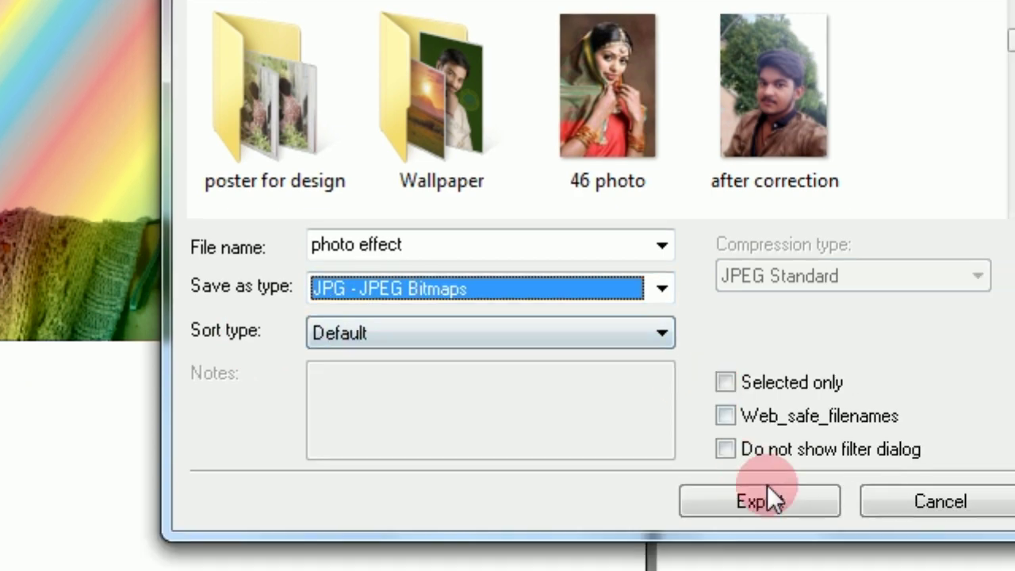
{"action": "left_click", "coordinate": [745, 423]}
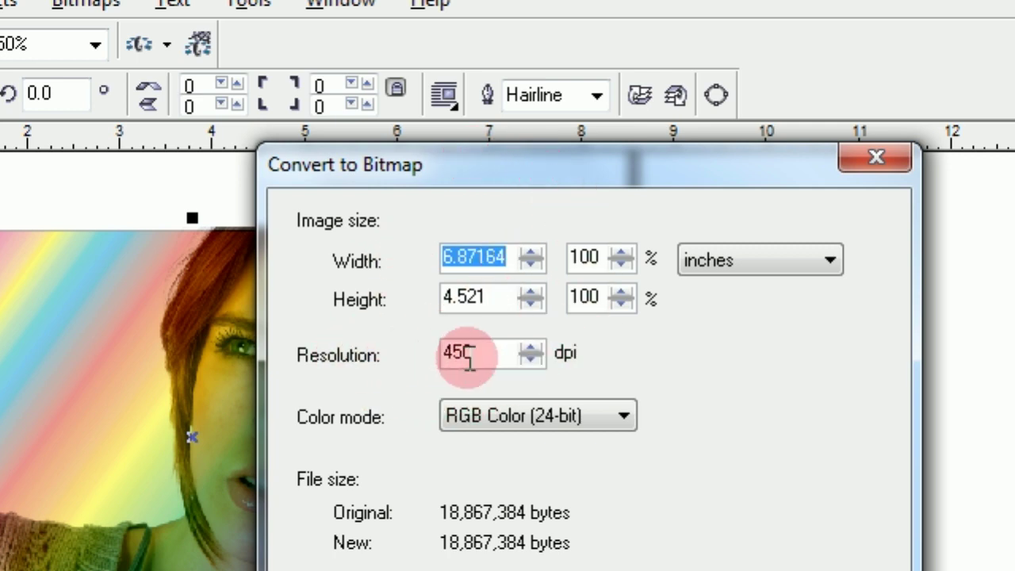
Raise the bitmap conversion resolution to 461 dpi in RGB 24-bit colour and accept it
{"action": "left_click", "coordinate": [526, 347]}
{"action": "left_click", "coordinate": [524, 347]}
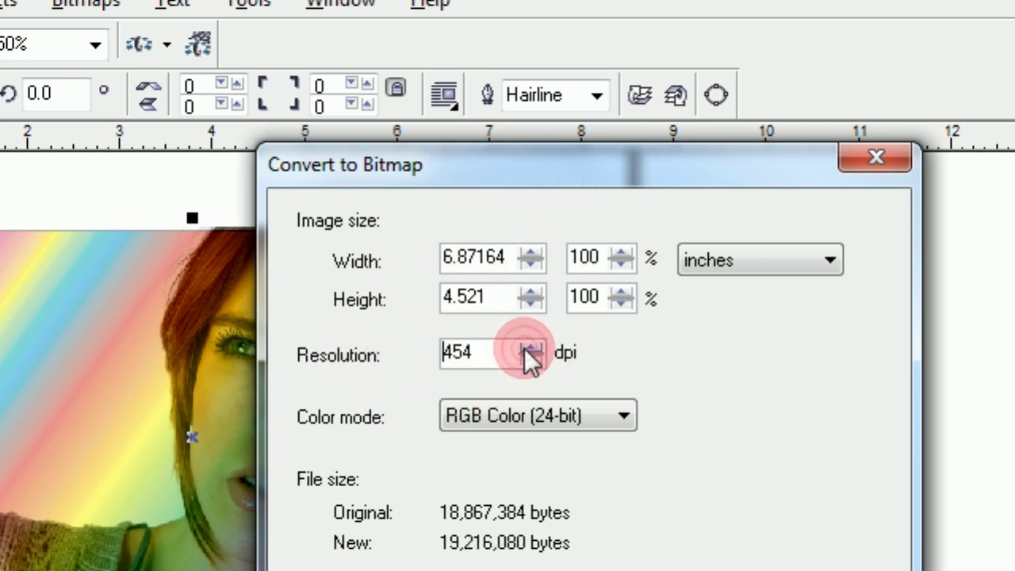
{"action": "left_click", "coordinate": [542, 346]}
{"action": "left_click", "coordinate": [542, 346]}
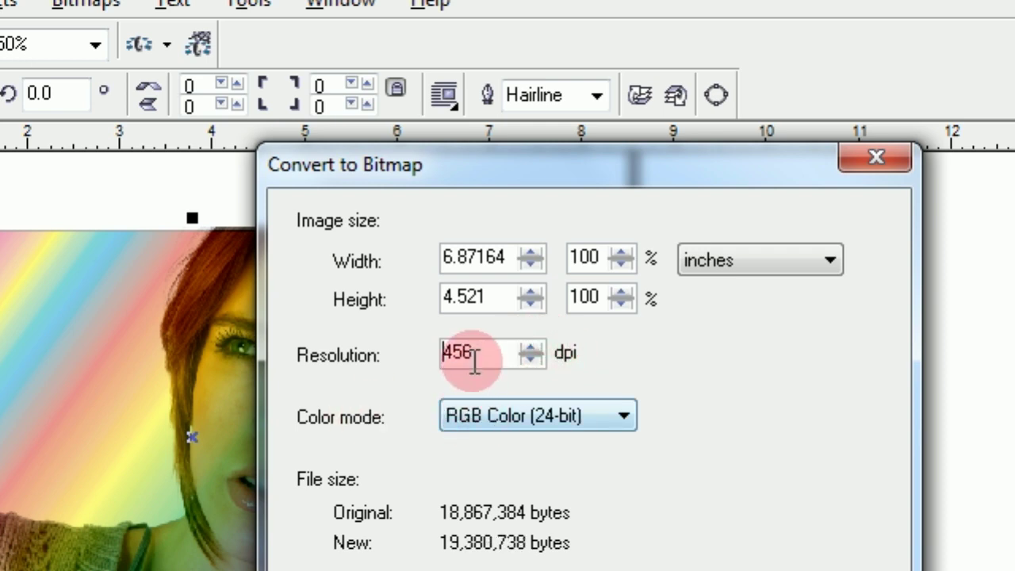
{"action": "left_click", "coordinate": [532, 346]}
{"action": "left_click", "coordinate": [532, 346]}
{"action": "left_click", "coordinate": [532, 347]}
{"action": "left_click", "coordinate": [532, 346]}
{"action": "left_click", "coordinate": [532, 347]}
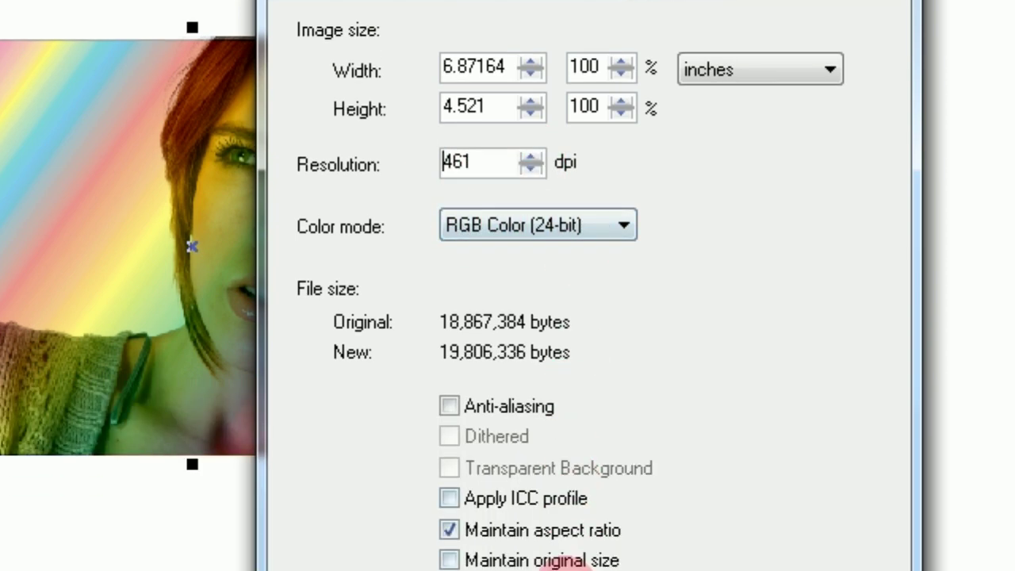
{"action": "left_click", "coordinate": [552, 451]}
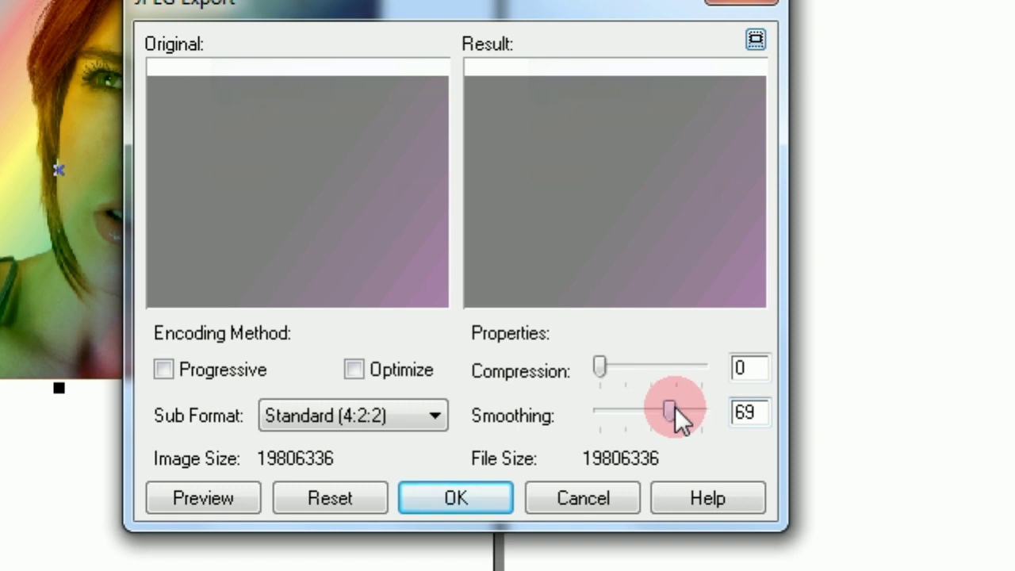
Set JPEG smoothing to 77, confirm the JPEG export, and return to the desktop
{"action": "left_click_drag", "start_coordinate": [675, 407], "coordinate": [682, 409]}
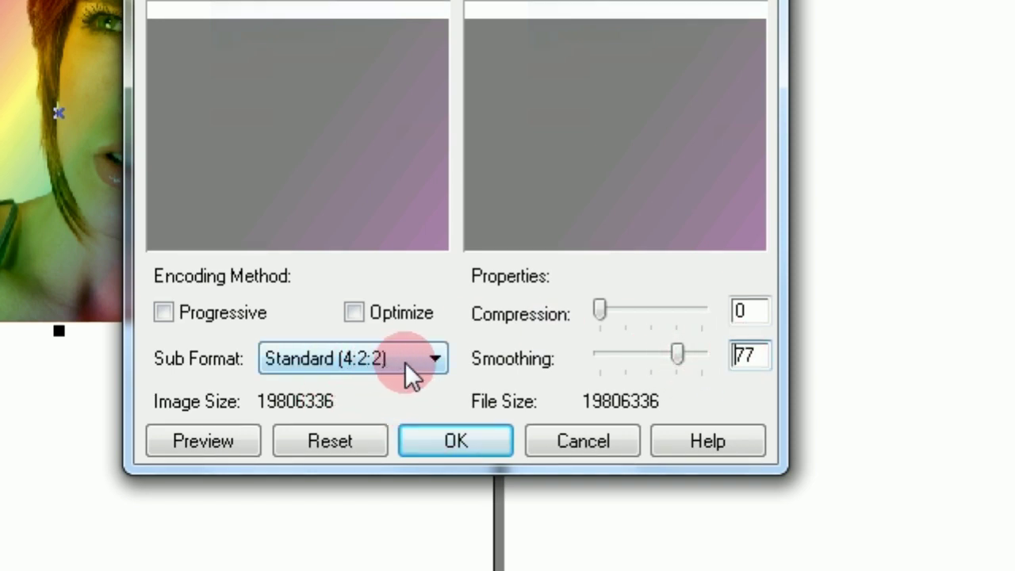
{"action": "left_click", "coordinate": [470, 418]}
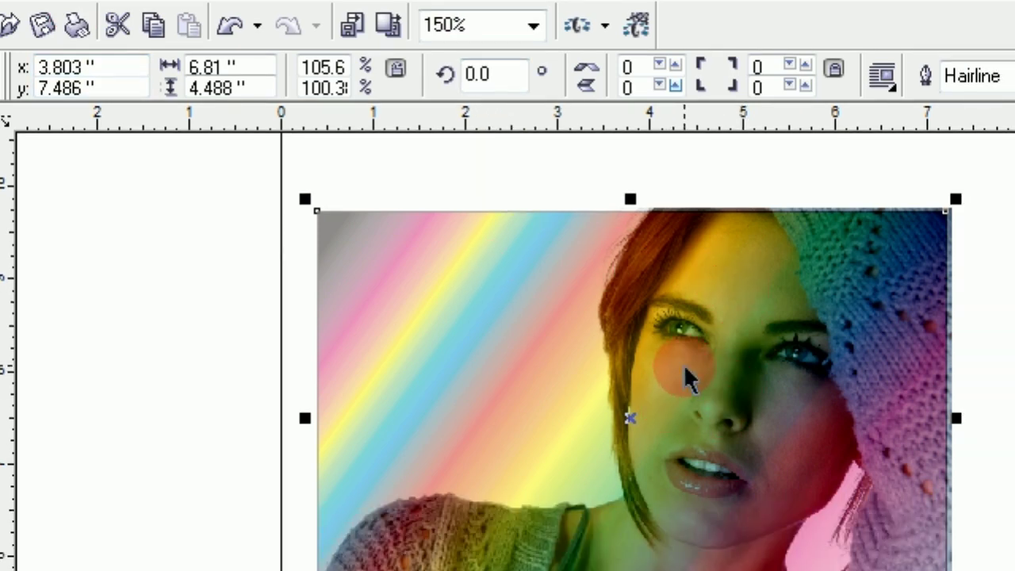
{"action": "scroll", "coordinate": [708, 386], "scroll_direction": "up", "scroll_amount": 1}
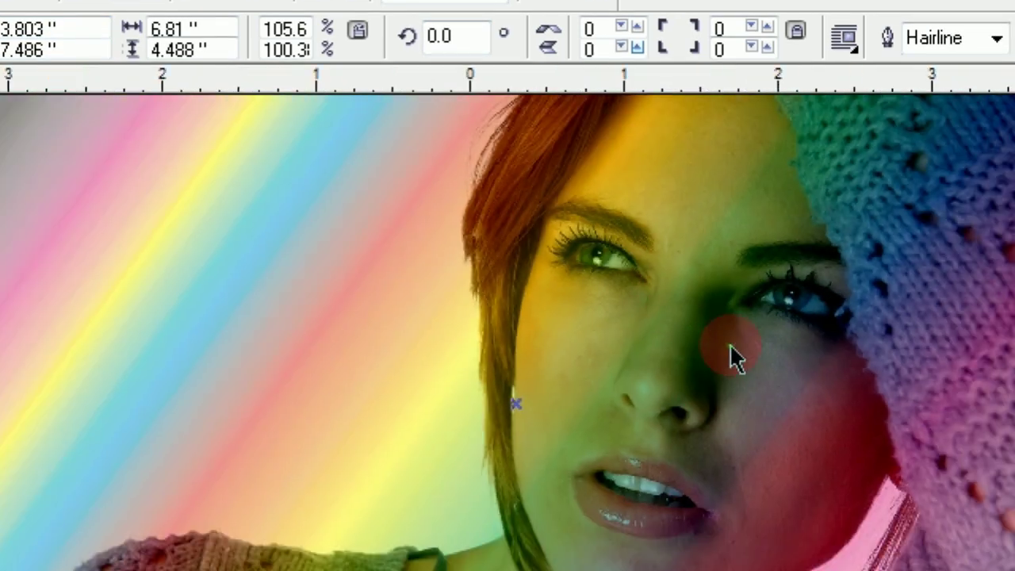
{"action": "scroll", "coordinate": [735, 356], "scroll_direction": "down", "scroll_amount": 1}
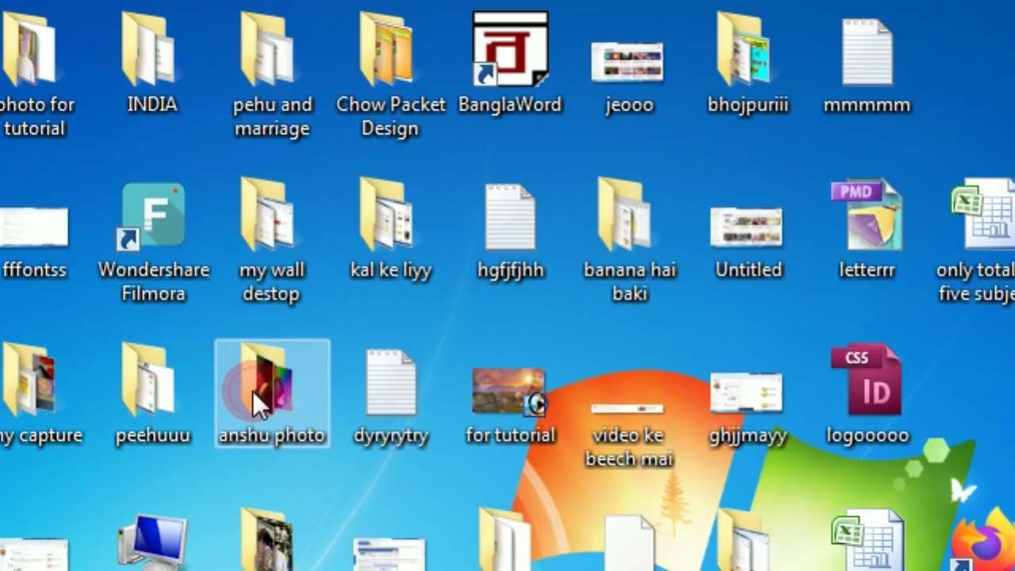
Open the anshu photo folder and preview the 'photo effect' image in Windows Photo Viewer
{"action": "double_click", "coordinate": [252, 390]}
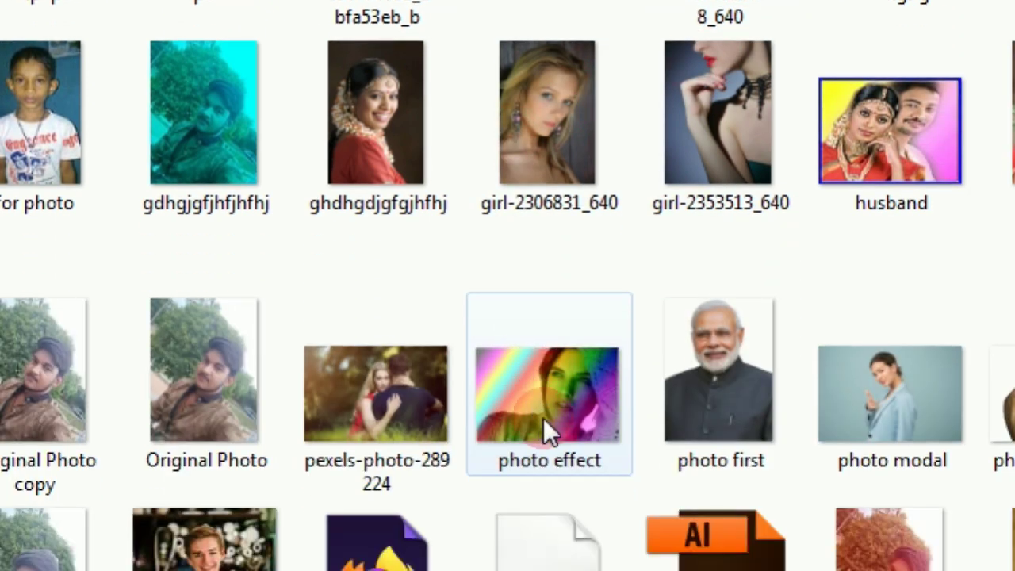
{"action": "left_click", "coordinate": [553, 405]}
{"action": "right_click", "coordinate": [551, 404]}
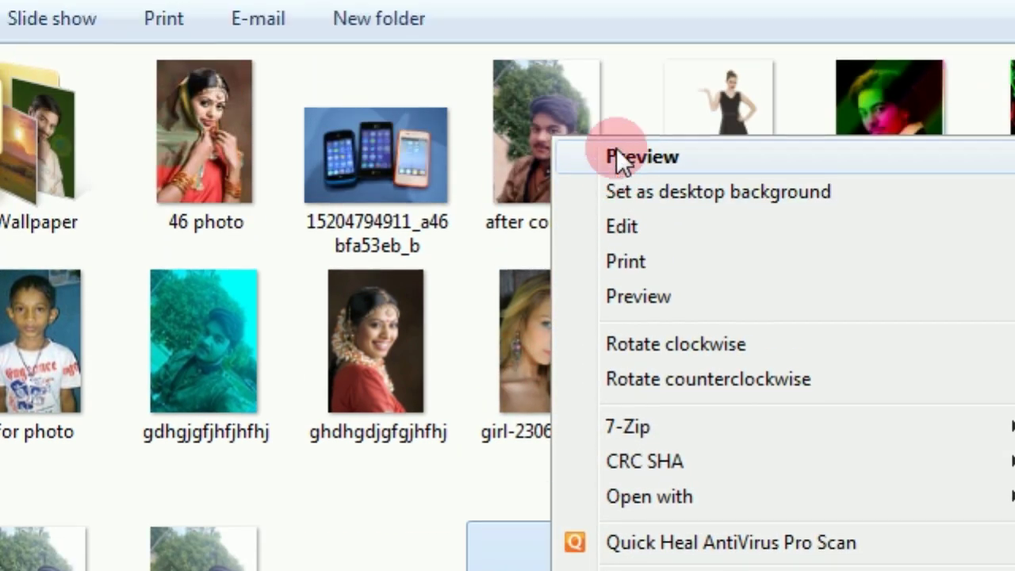
{"action": "left_click", "coordinate": [616, 150]}
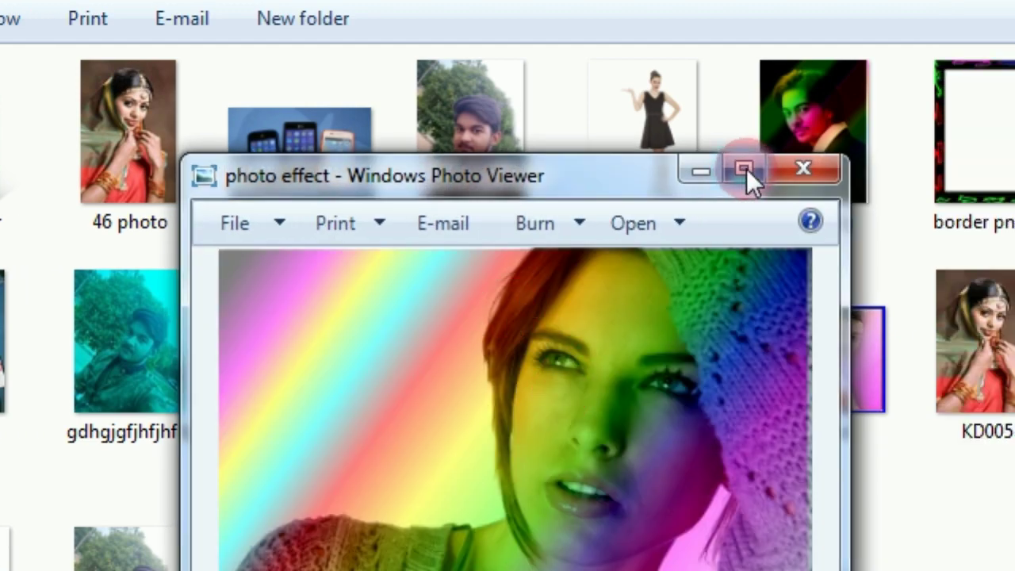
Maximize Windows Photo Viewer to see the rainbow-tinted portrait full screen
{"action": "left_click", "coordinate": [762, 169]}
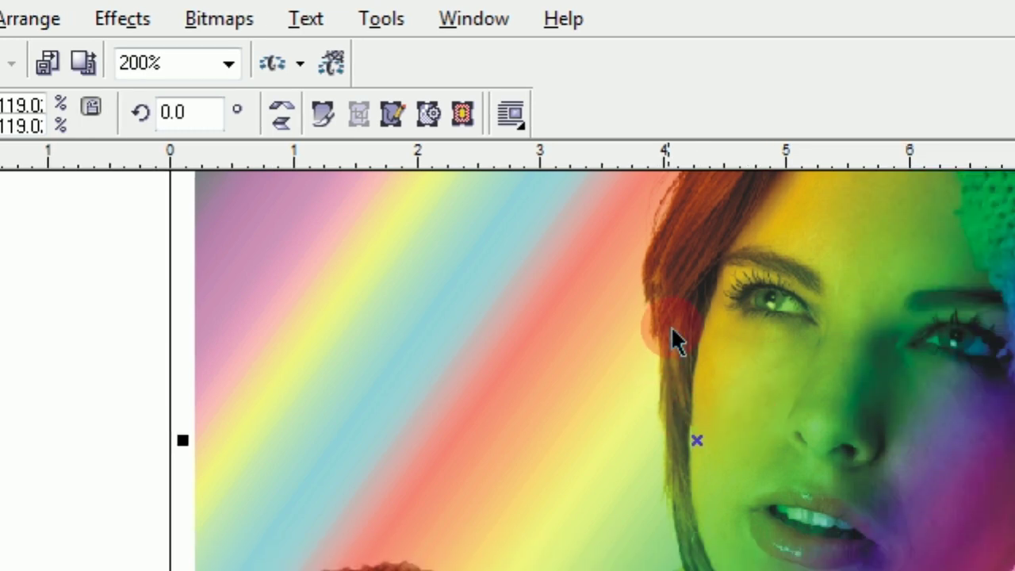
Zoom in and out on the finished rainbow-tinted portrait, then show the hidden tray icons
{"action": "scroll", "coordinate": [773, 326], "scroll_direction": "up", "scroll_amount": 1}
{"action": "scroll", "coordinate": [751, 326], "scroll_direction": "up", "scroll_amount": 2}
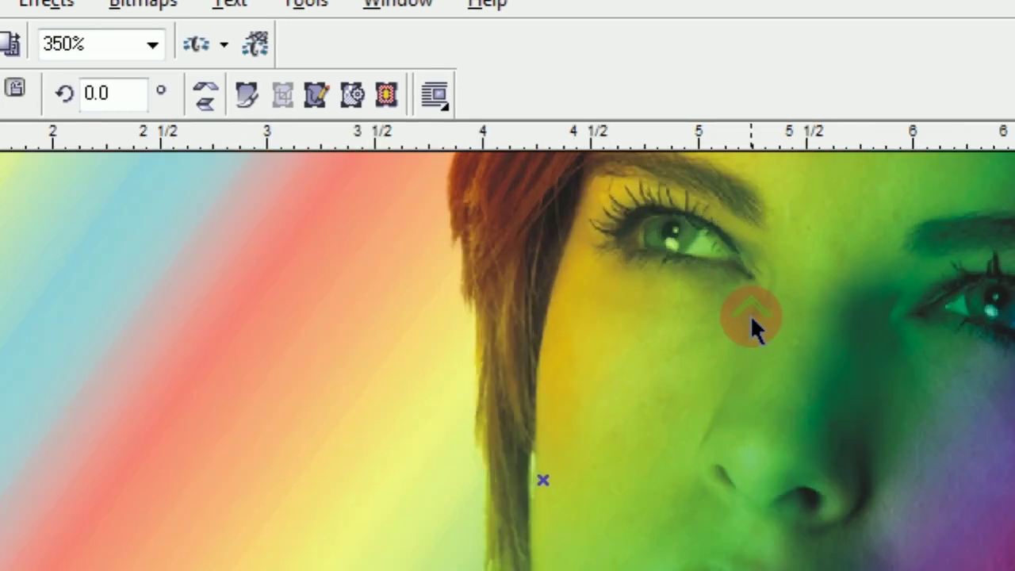
{"action": "scroll", "coordinate": [749, 315], "scroll_direction": "down", "scroll_amount": 4}
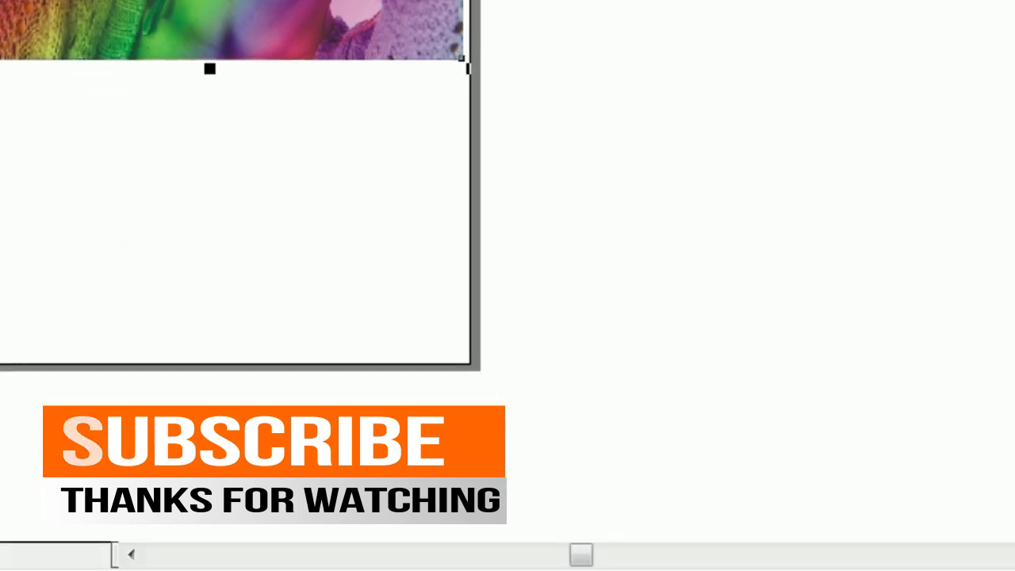
{"action": "left_click", "coordinate": [754, 540]}
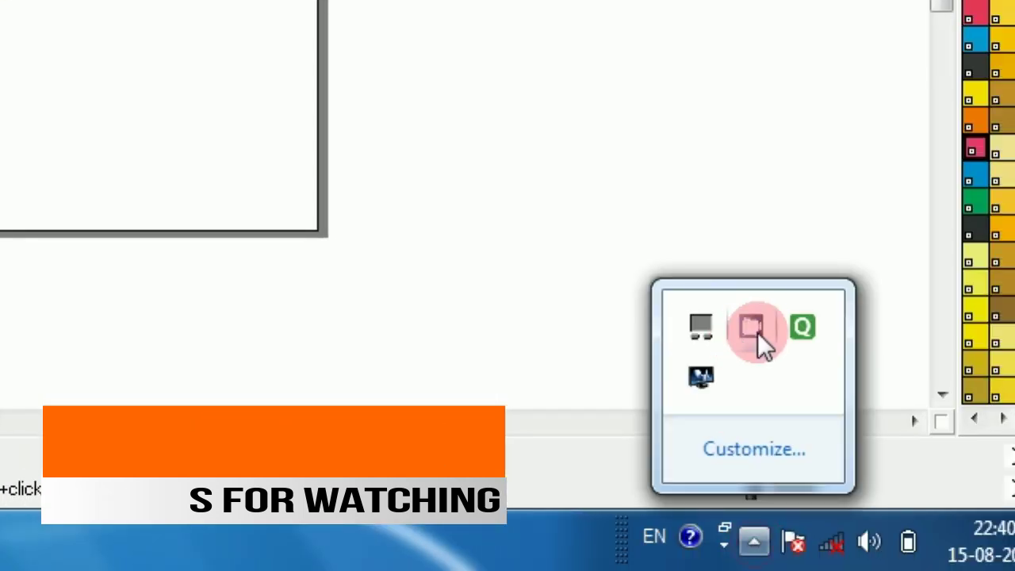